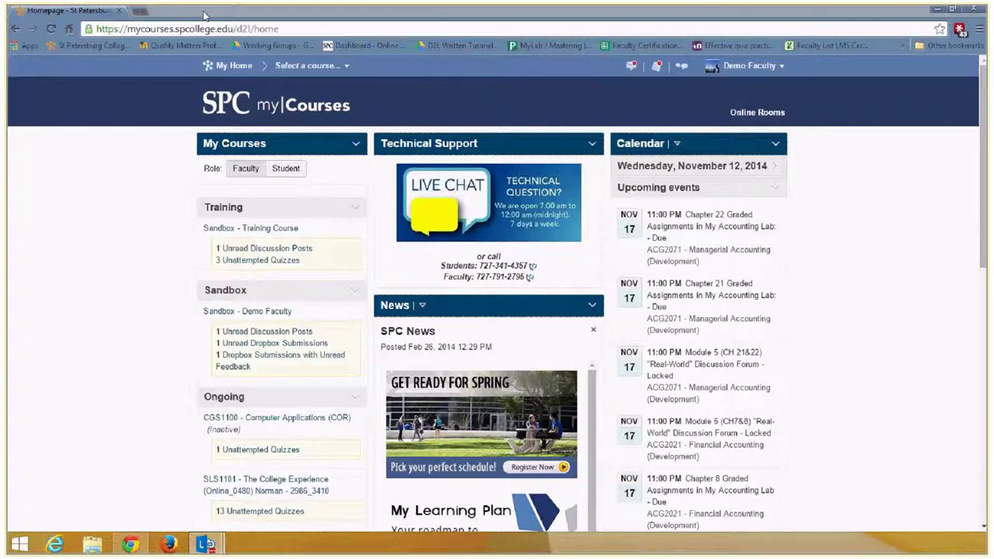
pyautogui.click(134, 12)
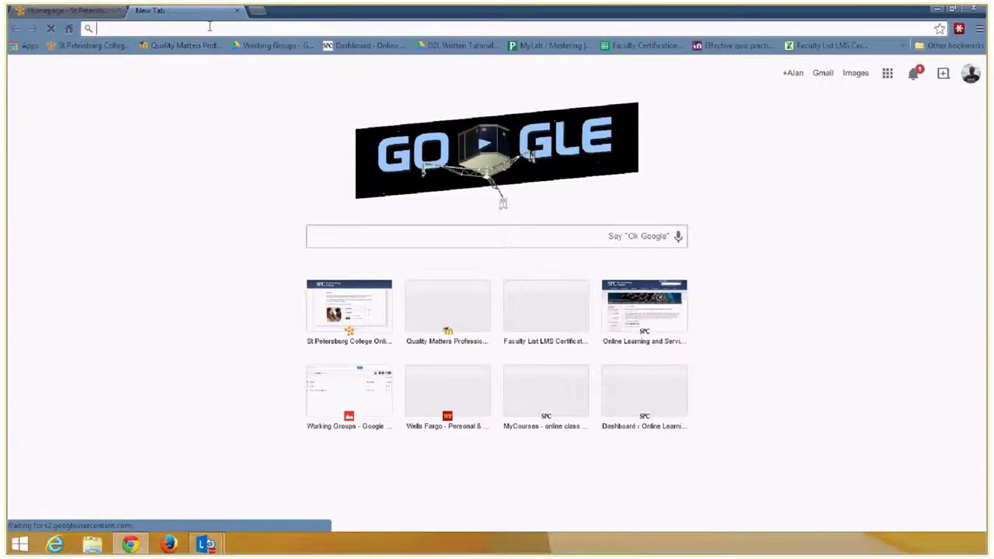
pyautogui.write('www.')
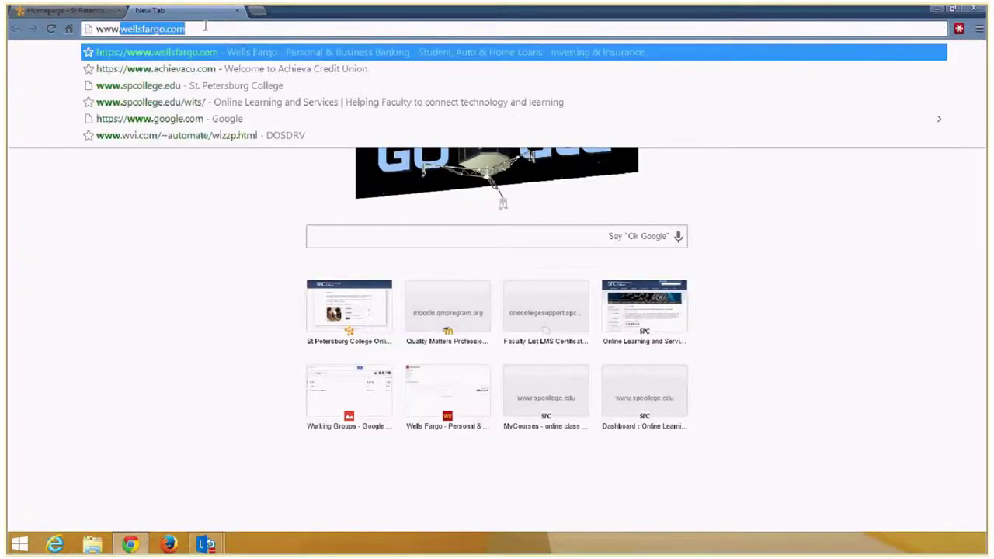
pyautogui.write('spcollege.edu/ols')
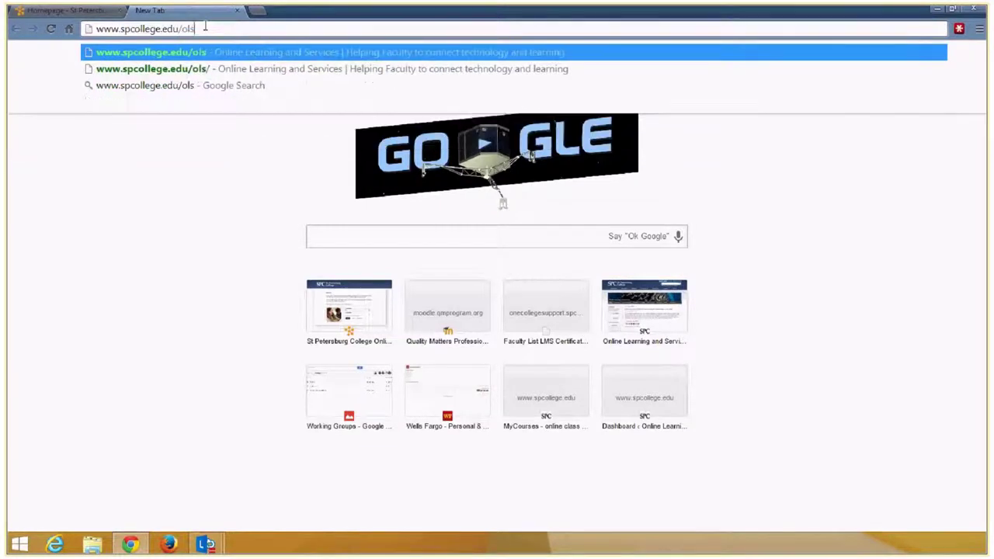
pyautogui.press('Return')
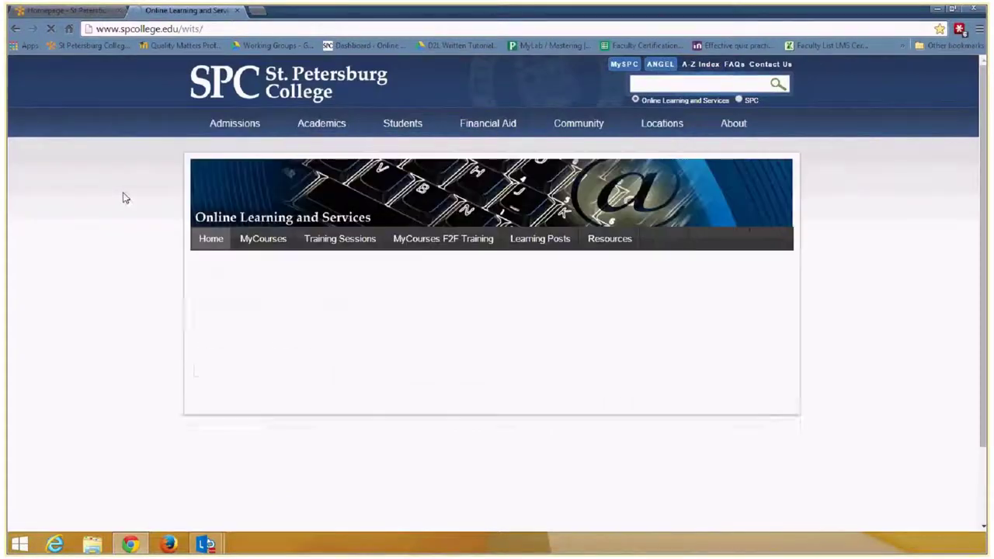
# - From the MyCourses menu's Quick Guides page, open the 'Managing your Inbox' email guide
pyautogui.moveTo(265, 244)
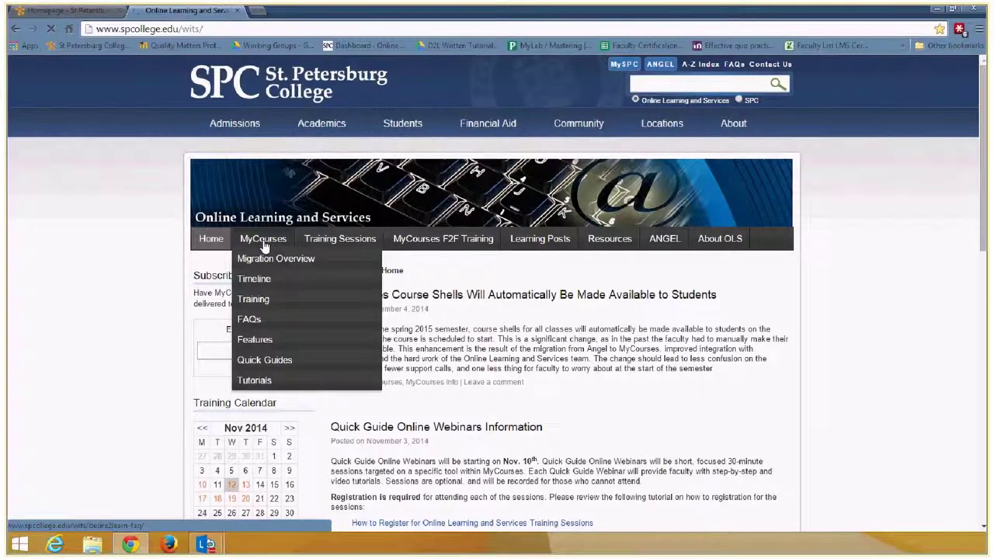
pyautogui.moveTo(273, 360)
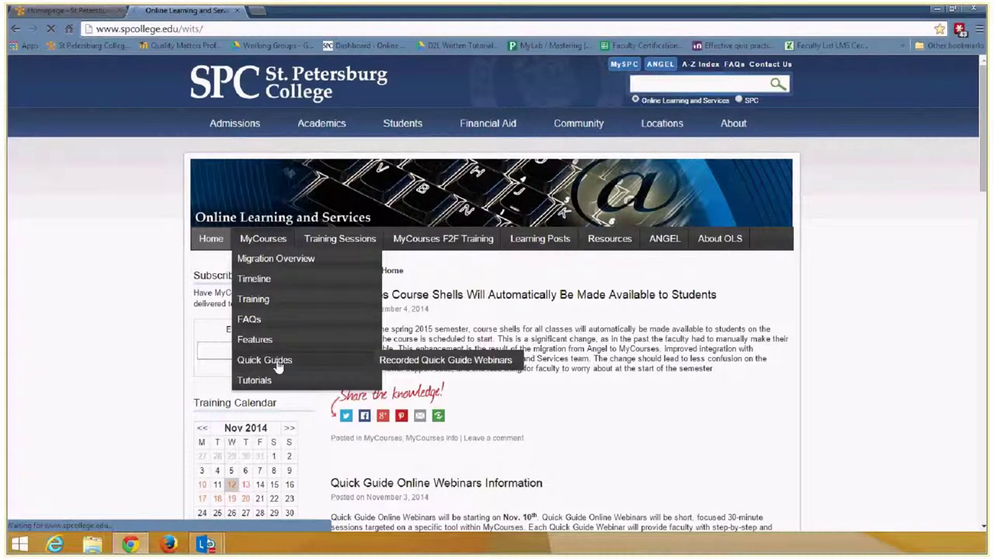
pyautogui.click(278, 367)
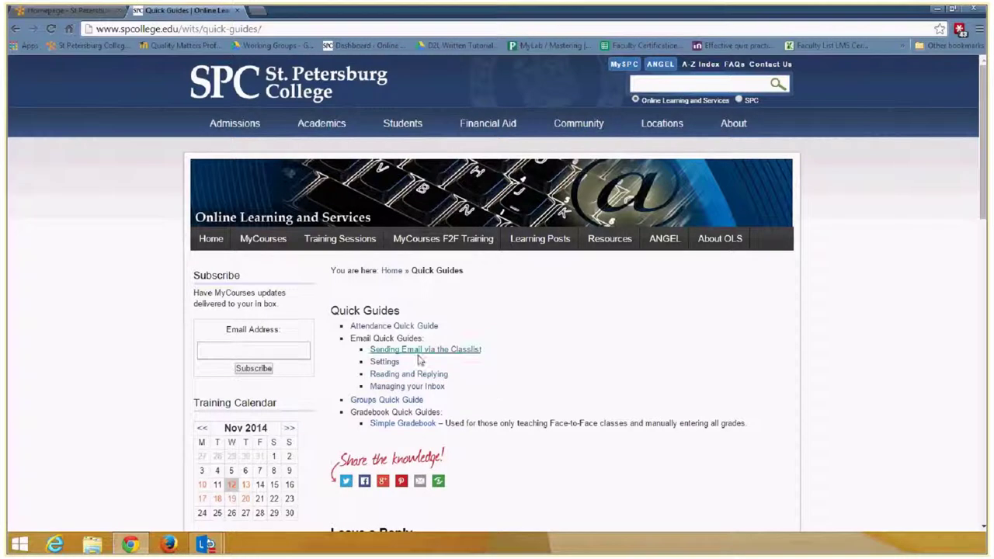
pyautogui.click(416, 388)
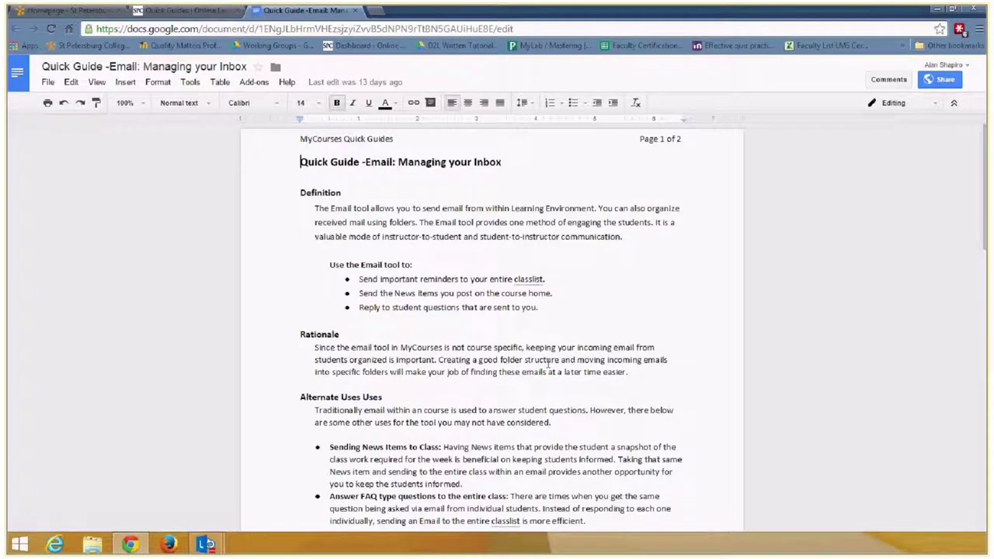
pyautogui.scroll(-1, 549, 362)
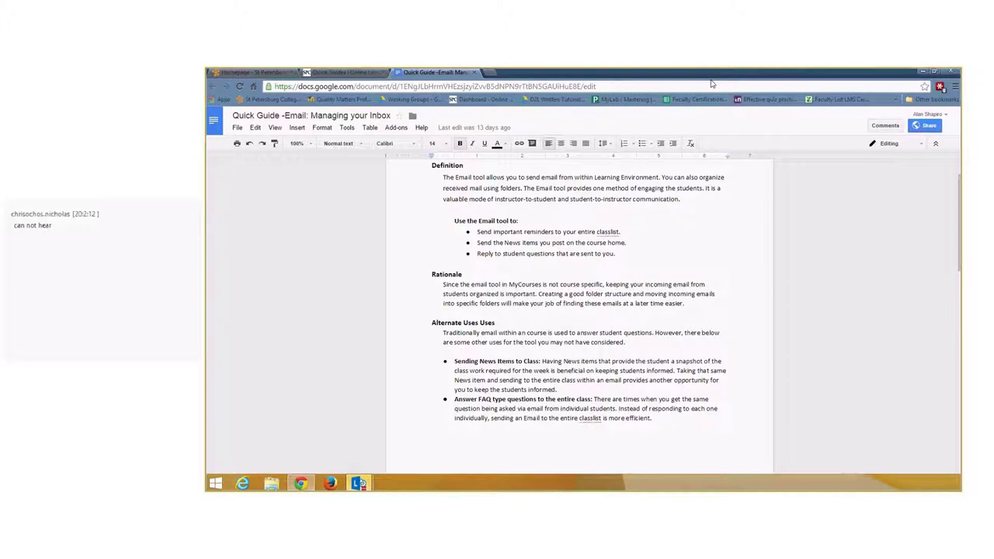
pyautogui.moveTo(713, 77)
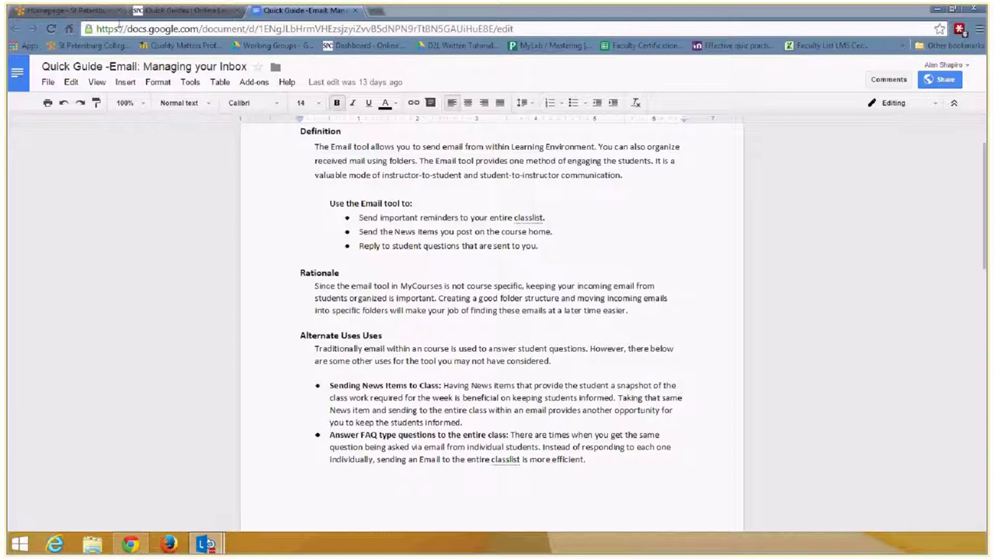
# - Return to the MyCourses tab and go from the message alerts to the Email Inbox
pyautogui.click(56, 12)
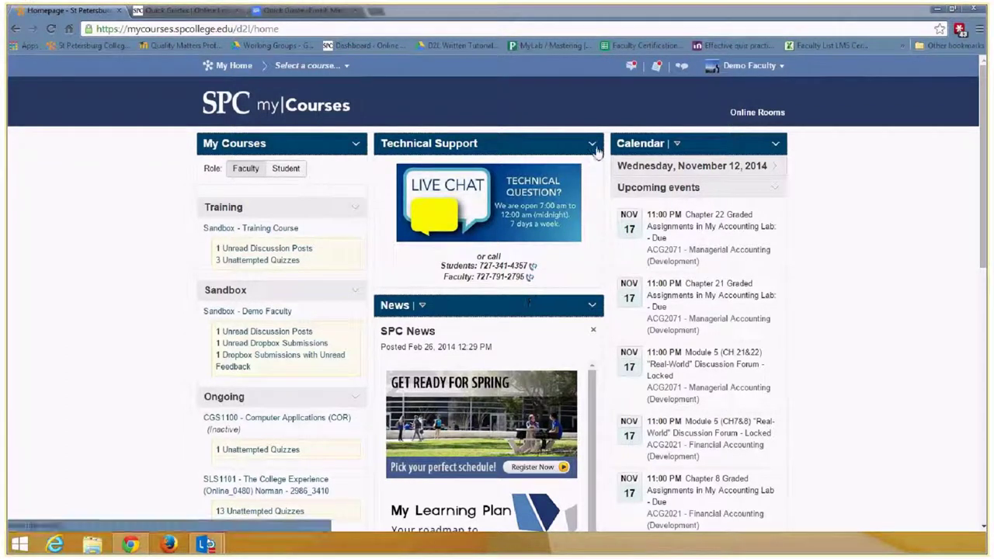
pyautogui.click(632, 69)
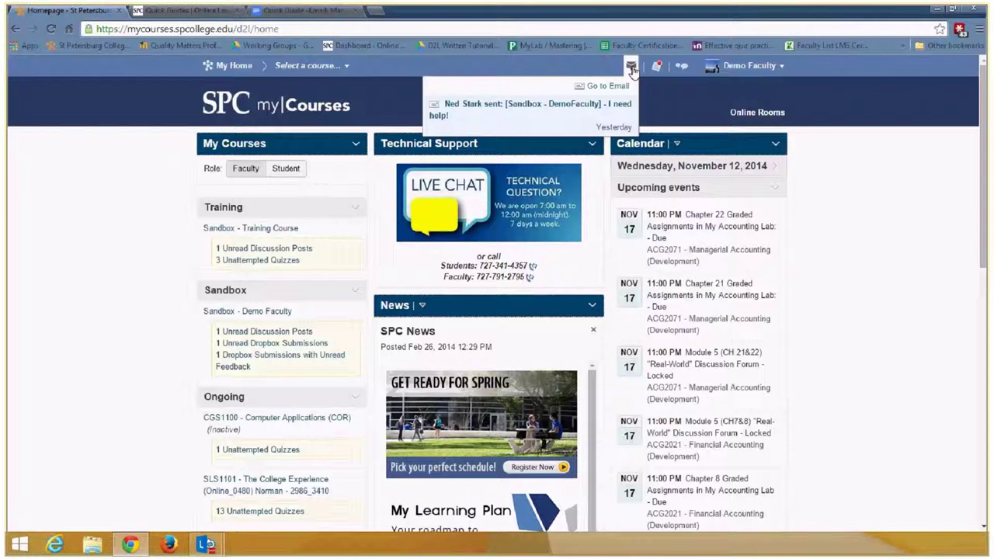
pyautogui.click(613, 86)
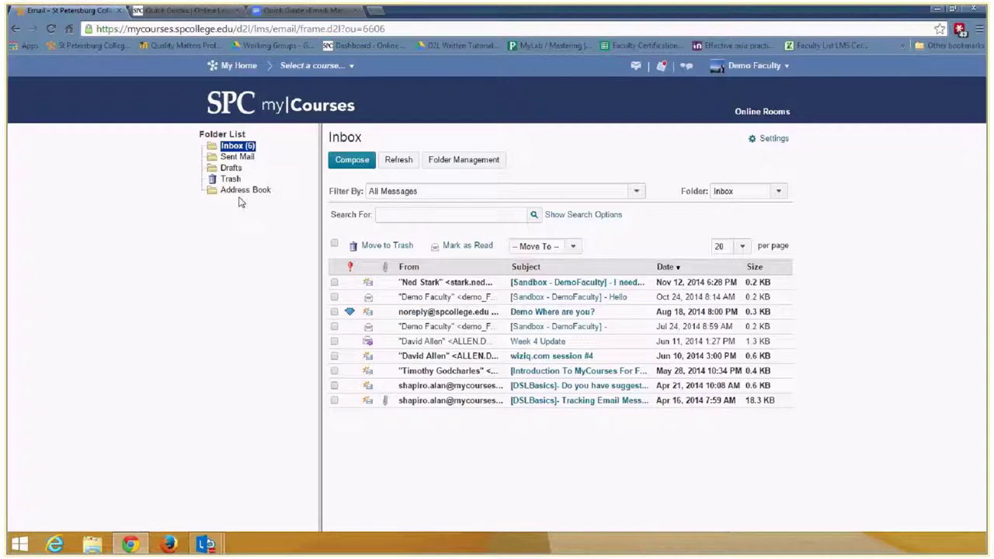
# - In Folder Management, add a new top-level email folder named 0490
pyautogui.click(470, 161)
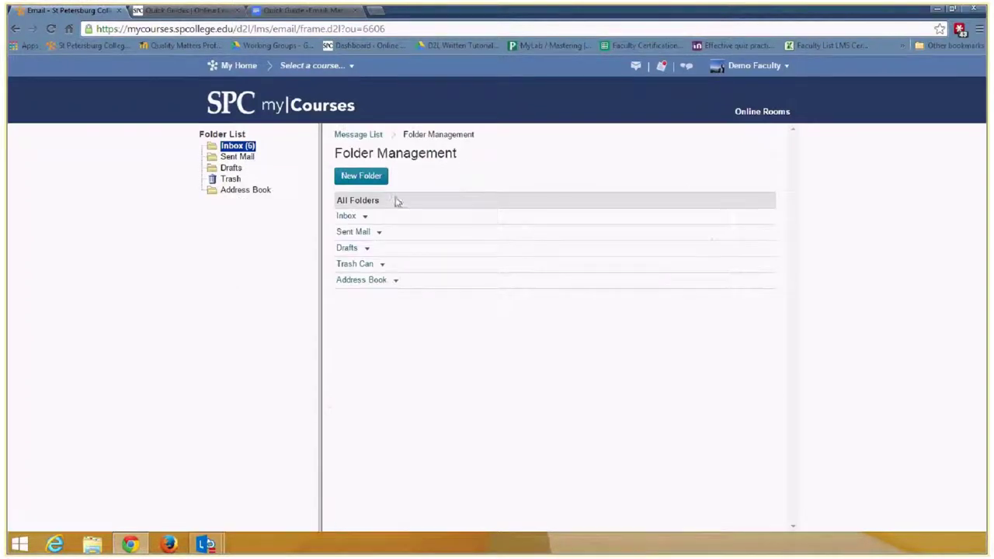
pyautogui.click(367, 179)
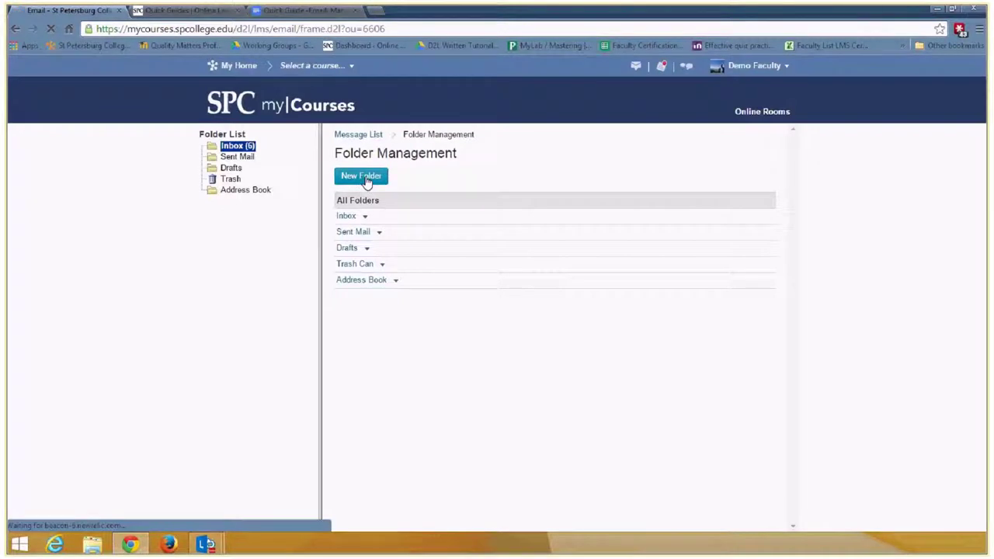
pyautogui.click(356, 225)
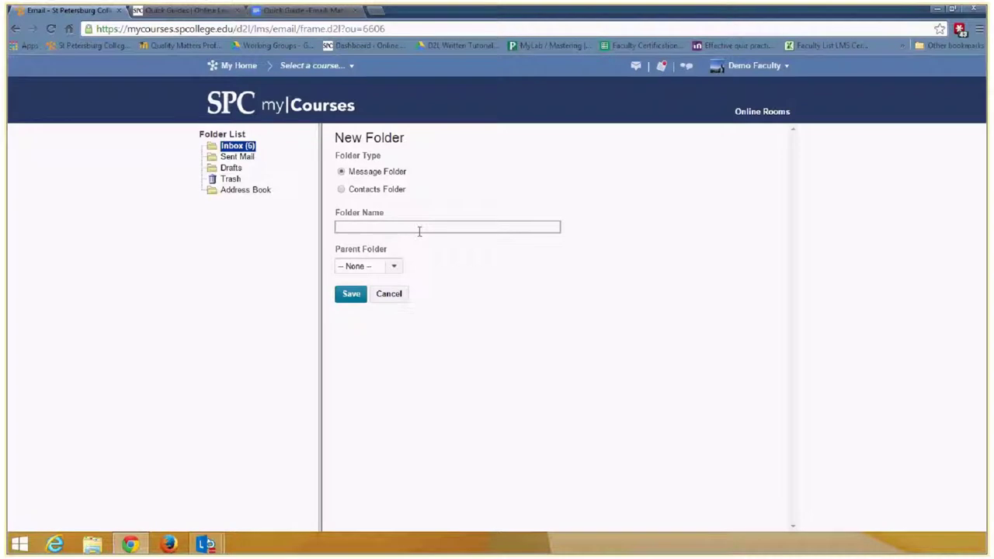
pyautogui.write('0490')
pyautogui.click(355, 299)
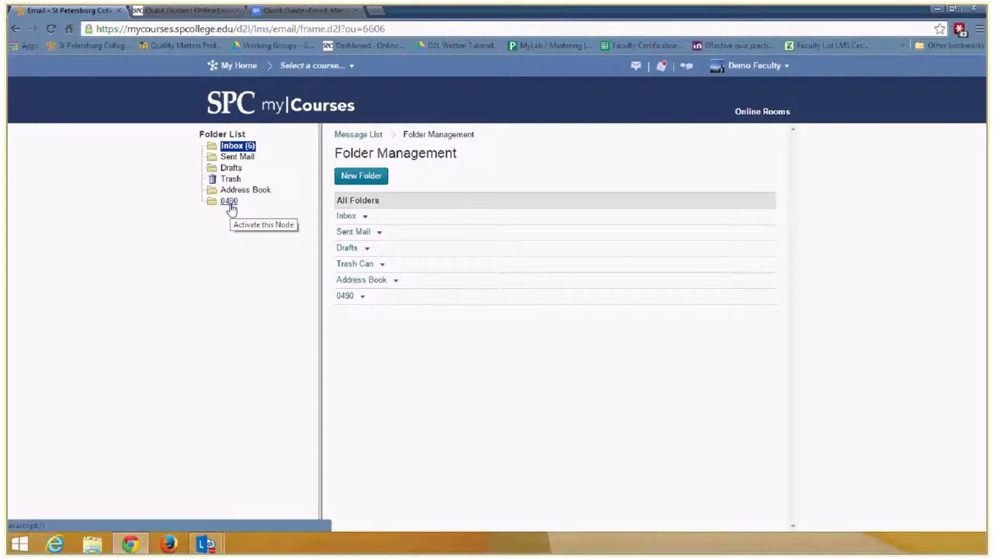
pyautogui.click(230, 211)
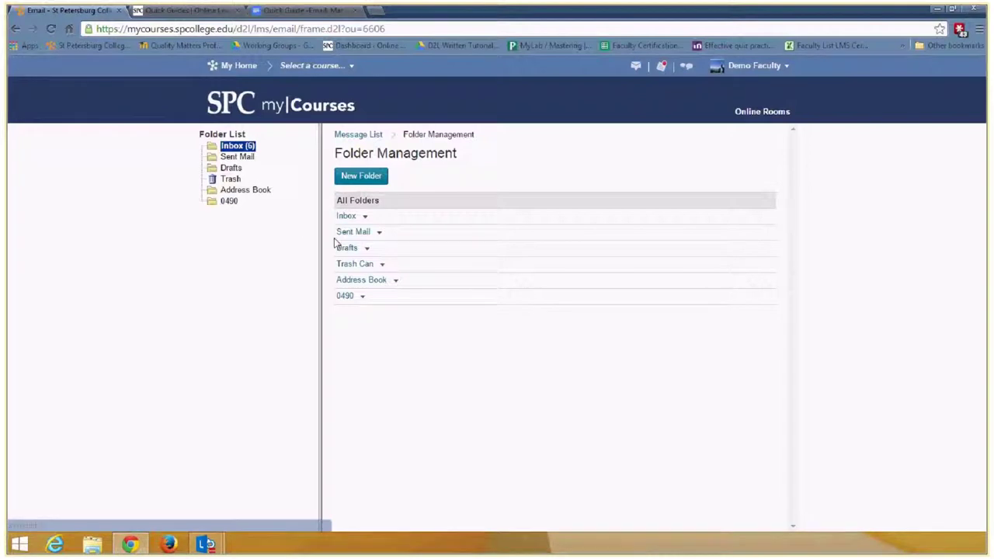
# - Create folder CGG1100-1958 with parent 0490, then expand 0490 to show it
pyautogui.click(361, 176)
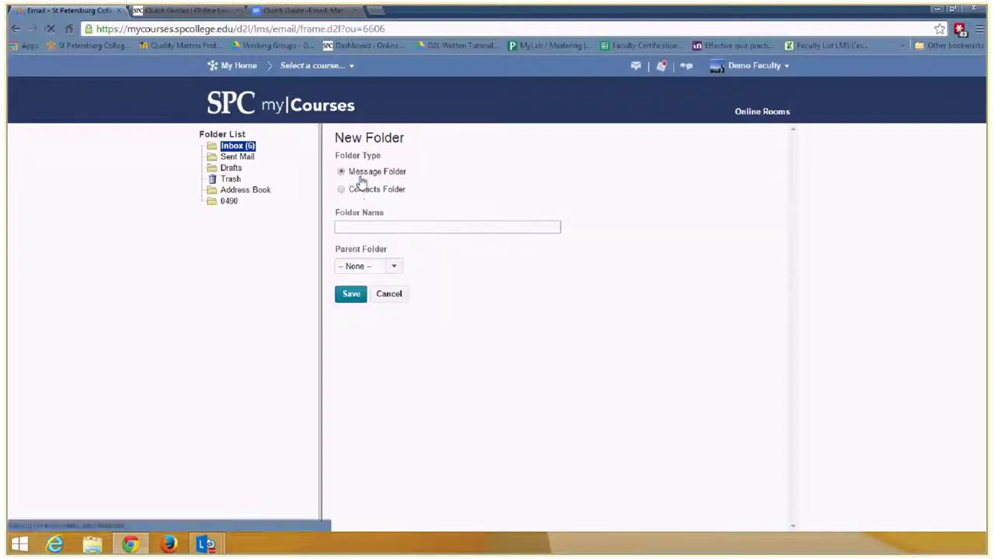
pyautogui.click(413, 225)
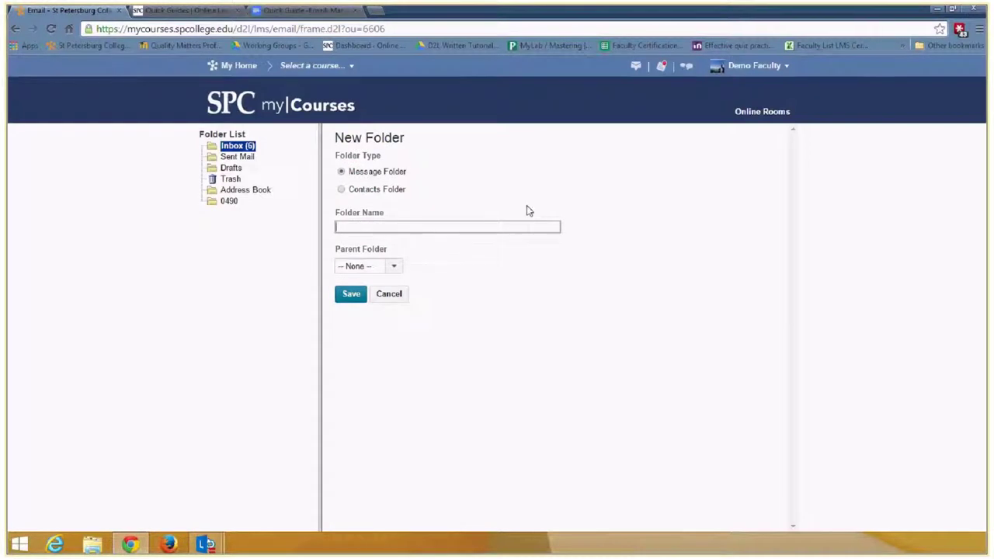
pyautogui.write('Cgs')
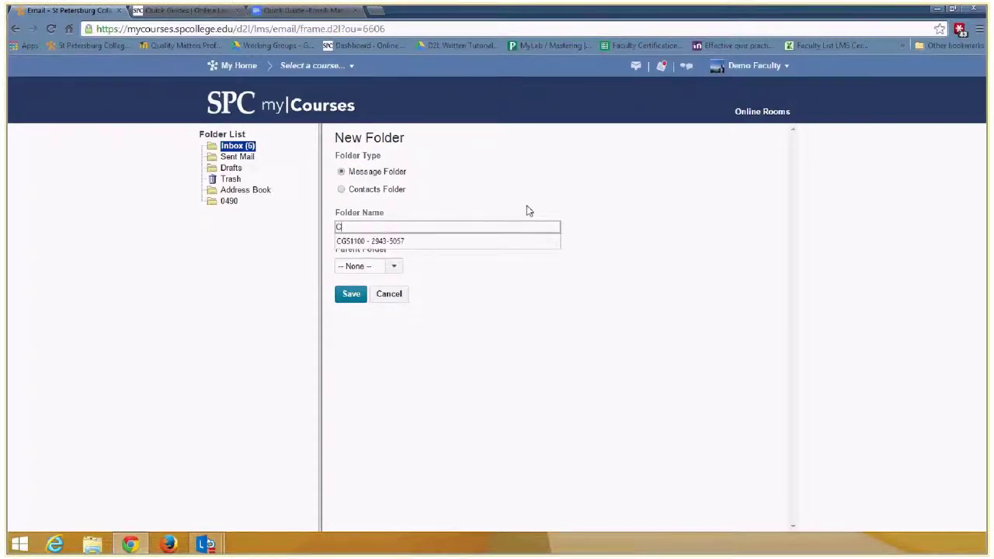
pyautogui.press('BackSpace')
pyautogui.press('BackSpace')
pyautogui.write('GG1100')
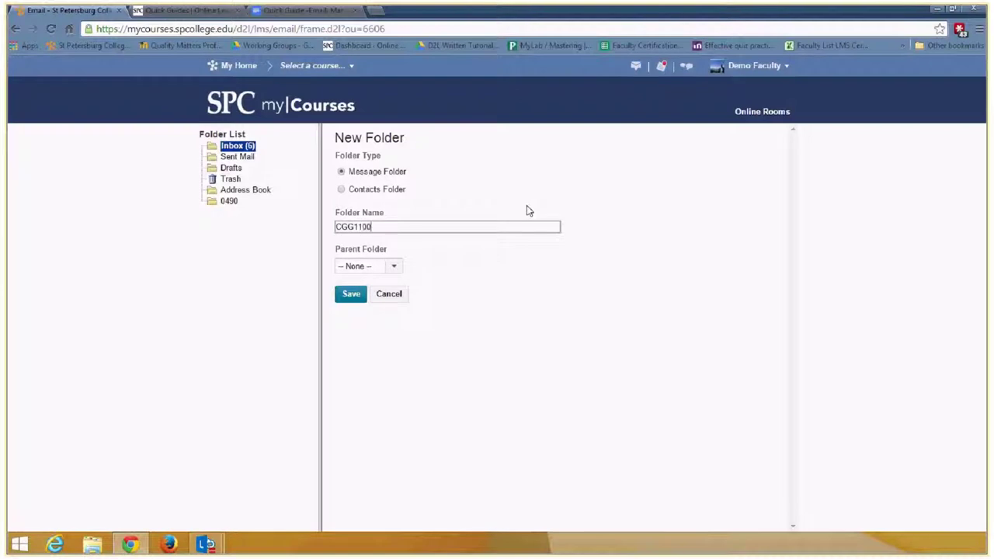
pyautogui.write('-1958')
pyautogui.click(395, 268)
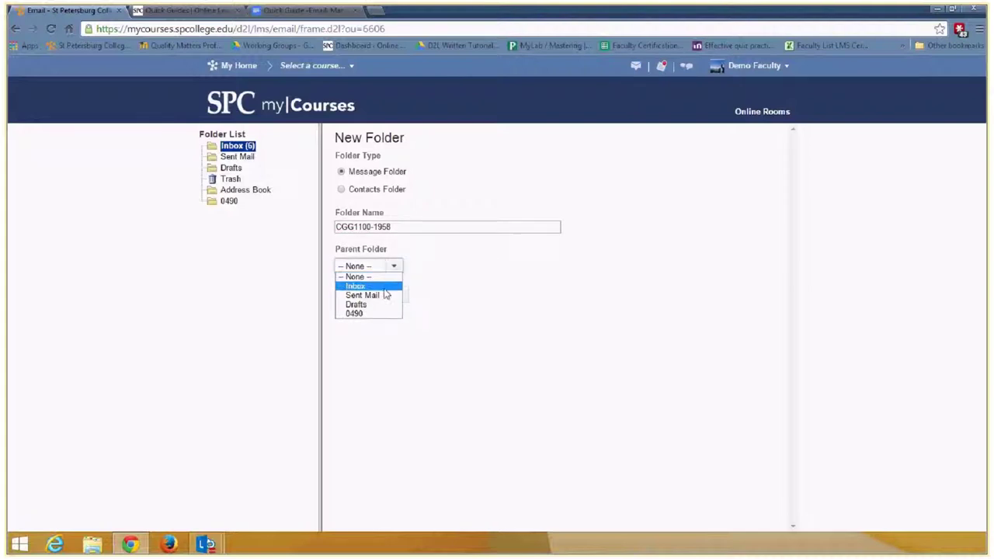
pyautogui.click(384, 289)
pyautogui.click(394, 268)
pyautogui.click(379, 313)
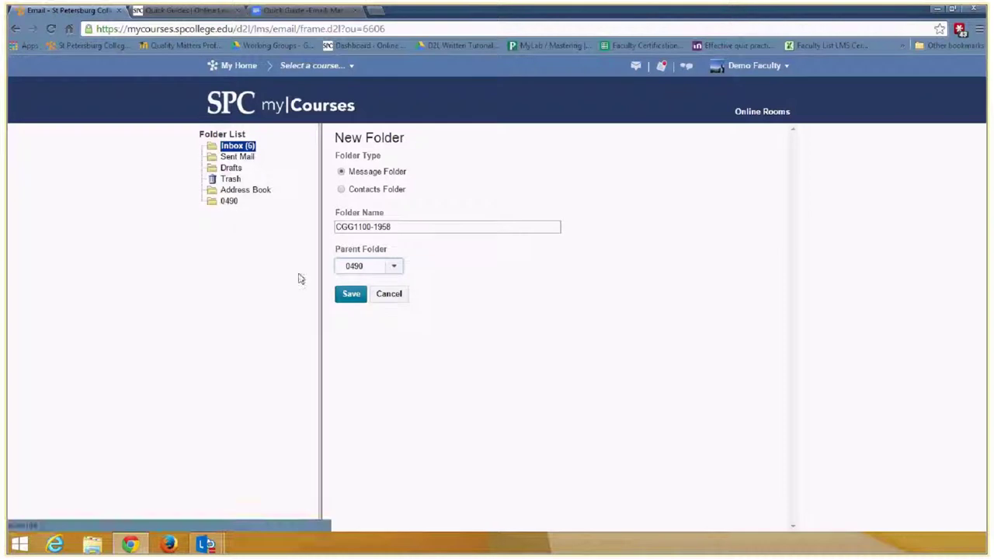
pyautogui.click(353, 298)
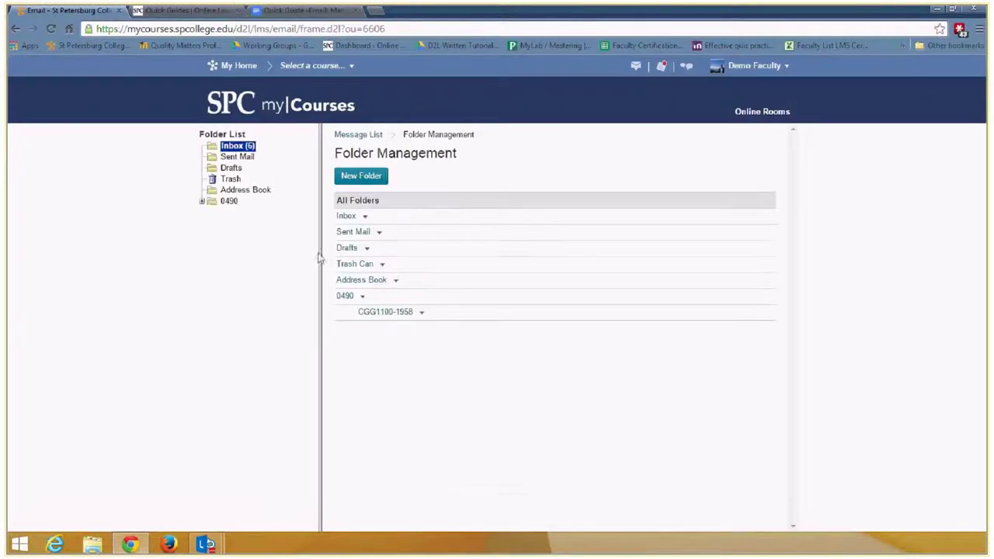
pyautogui.click(201, 203)
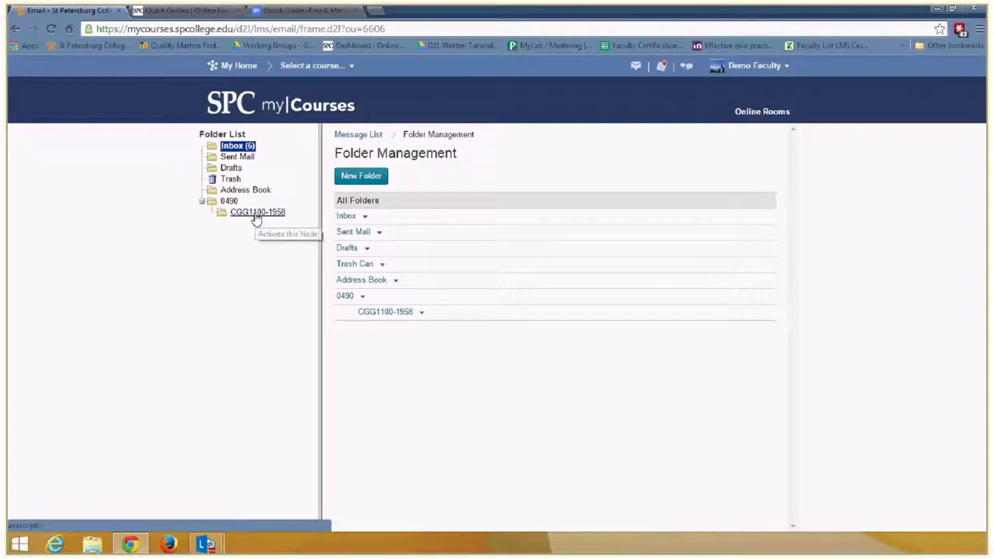
# - Add folder CGS1100-1234 under 0490, then go back to the Inbox message list
pyautogui.click(362, 178)
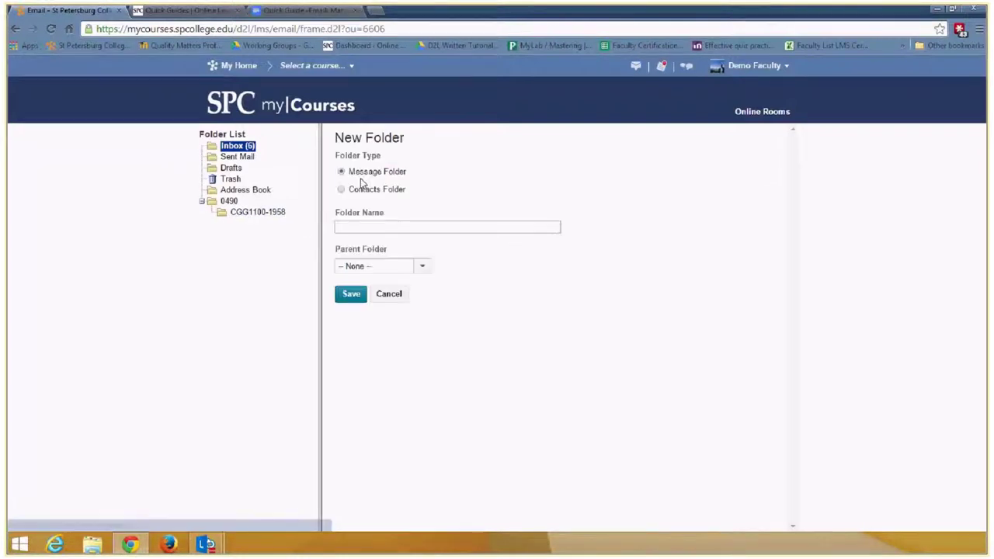
pyautogui.click(357, 228)
pyautogui.write('CGS1100 -1234')
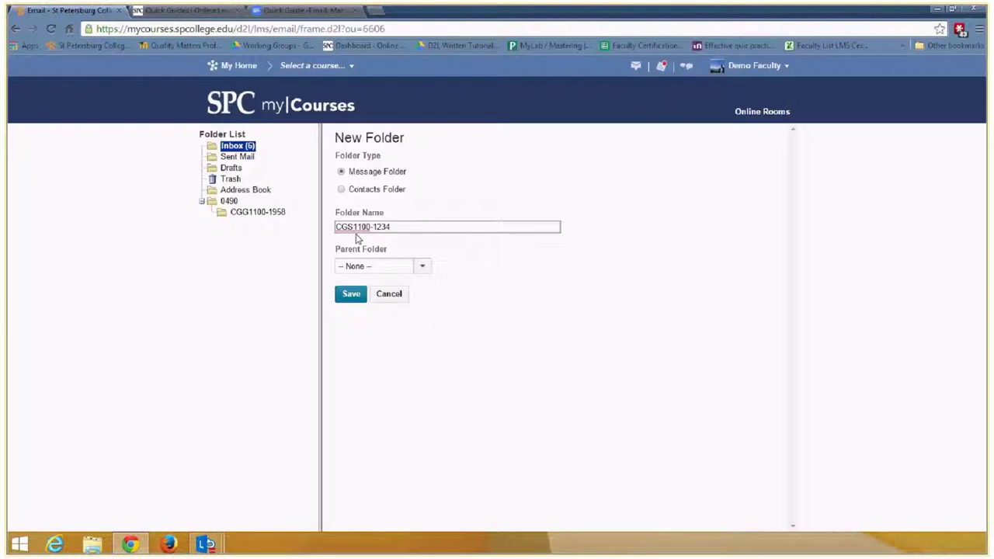
pyautogui.click(413, 266)
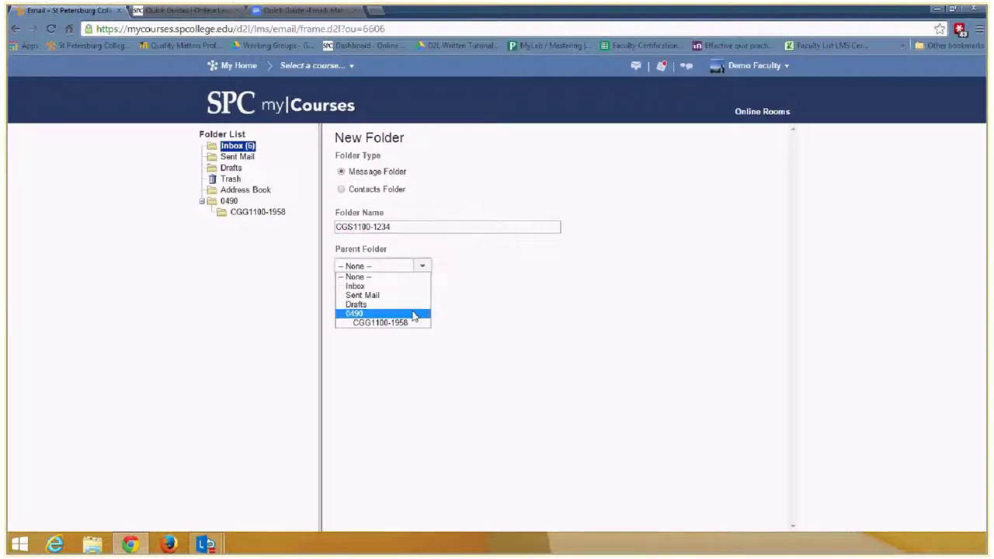
pyautogui.click(413, 314)
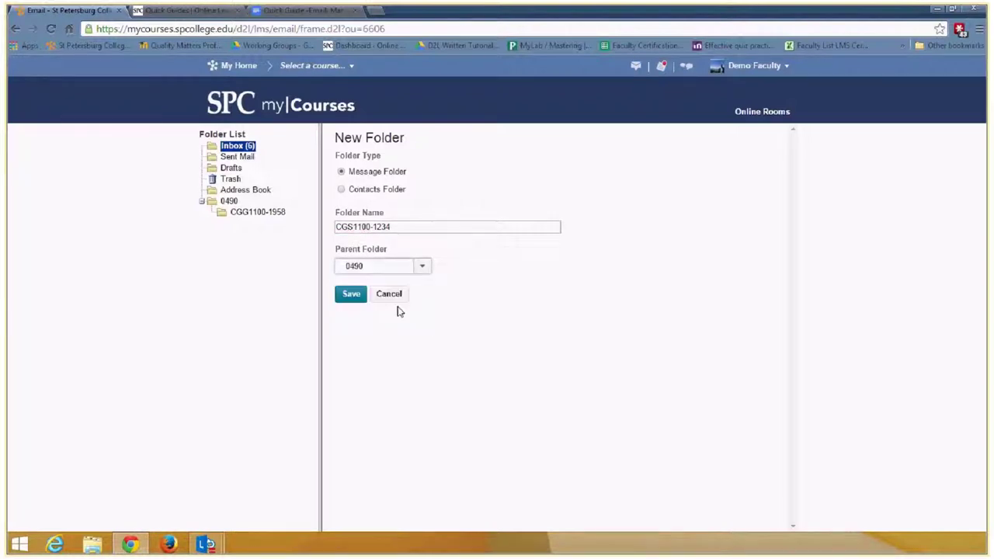
pyautogui.click(350, 297)
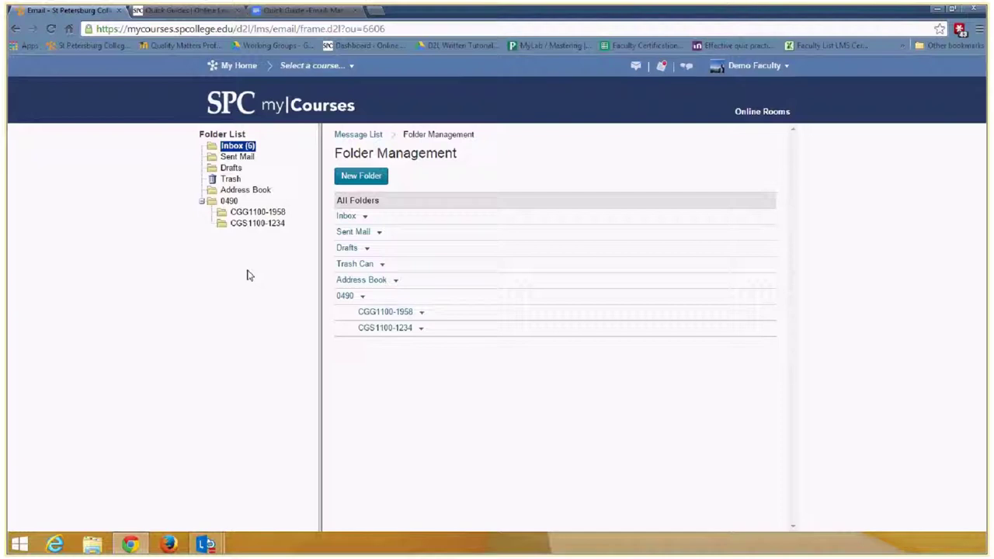
pyautogui.click(362, 136)
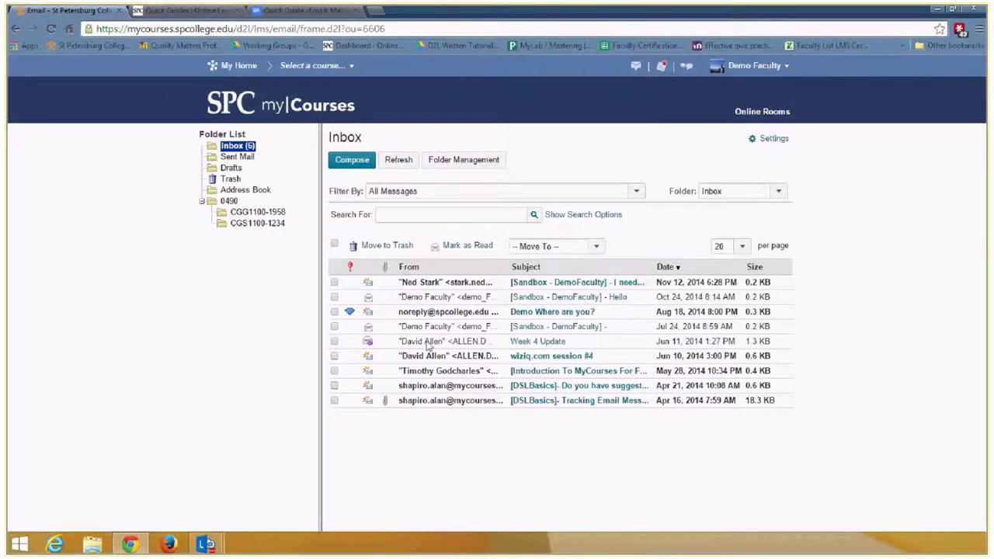
# - Select the Week 4 Update and Jul 24 Sandbox messages and move them to CGG1100-1958
pyautogui.click(334, 341)
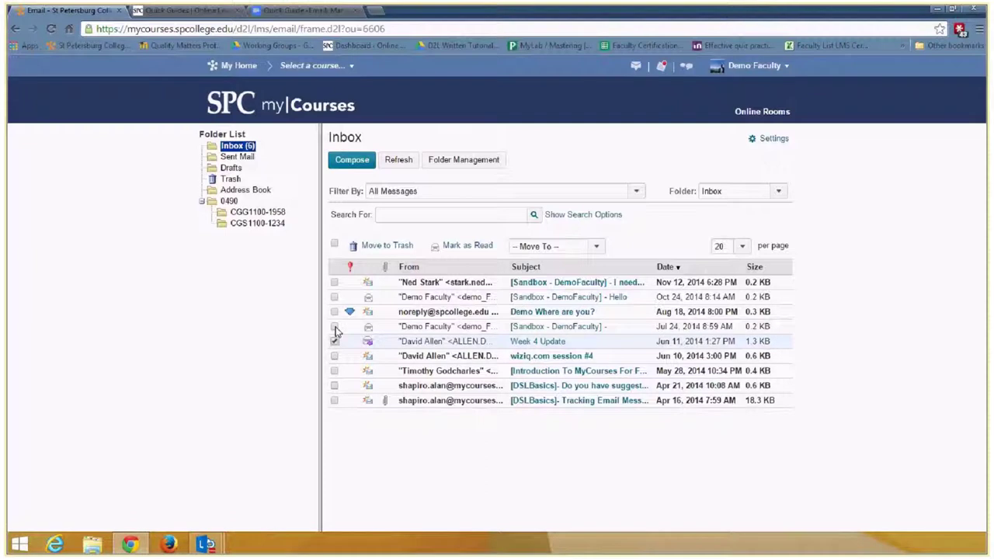
pyautogui.click(335, 328)
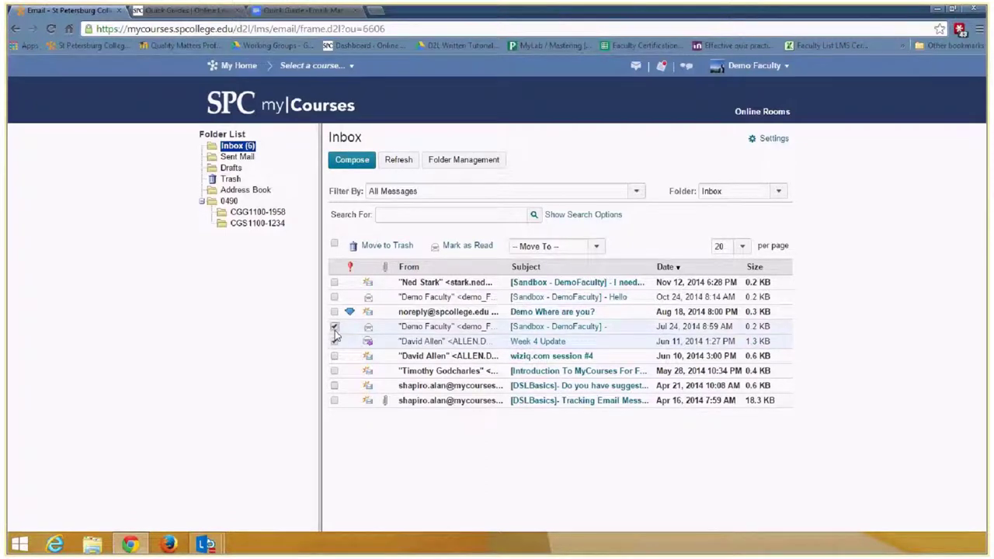
pyautogui.click(596, 247)
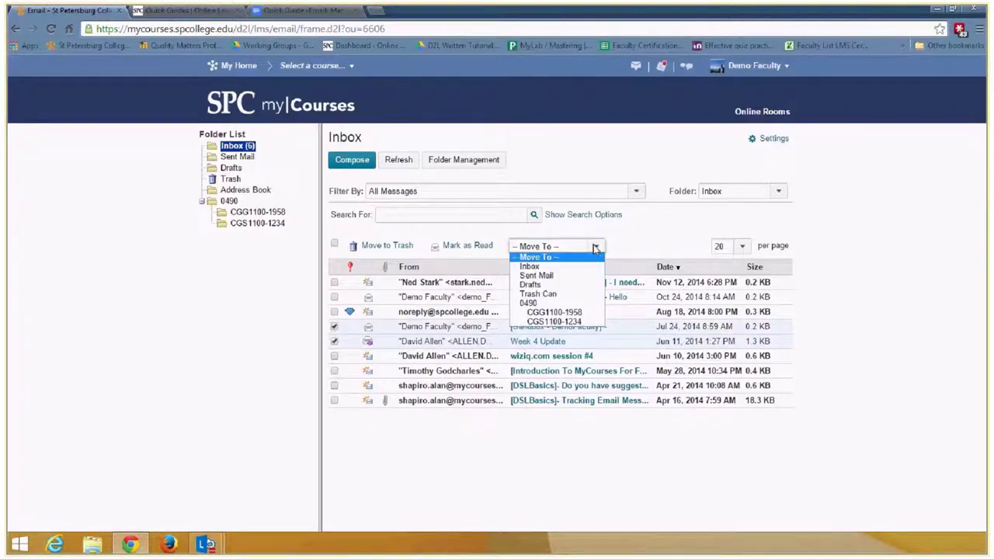
pyautogui.click(553, 311)
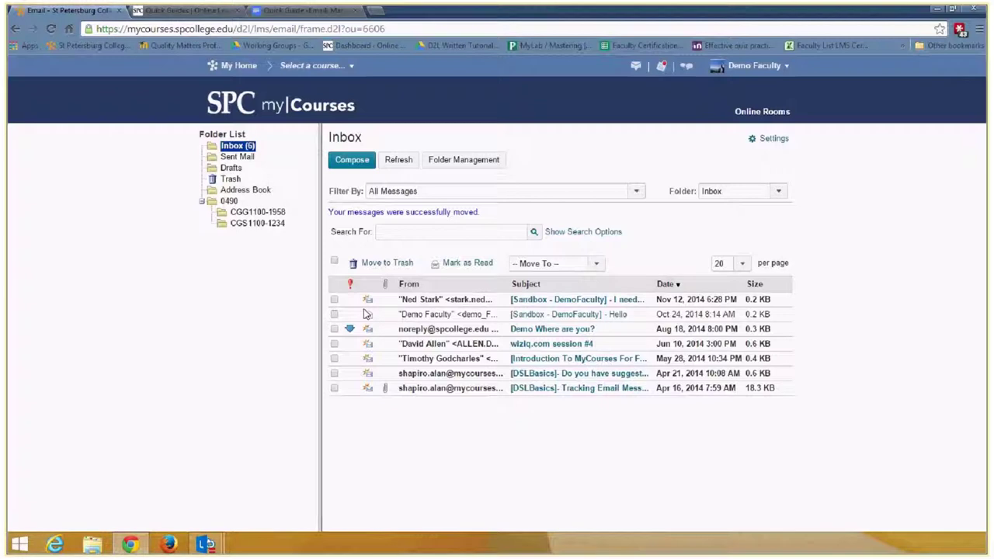
pyautogui.click(254, 214)
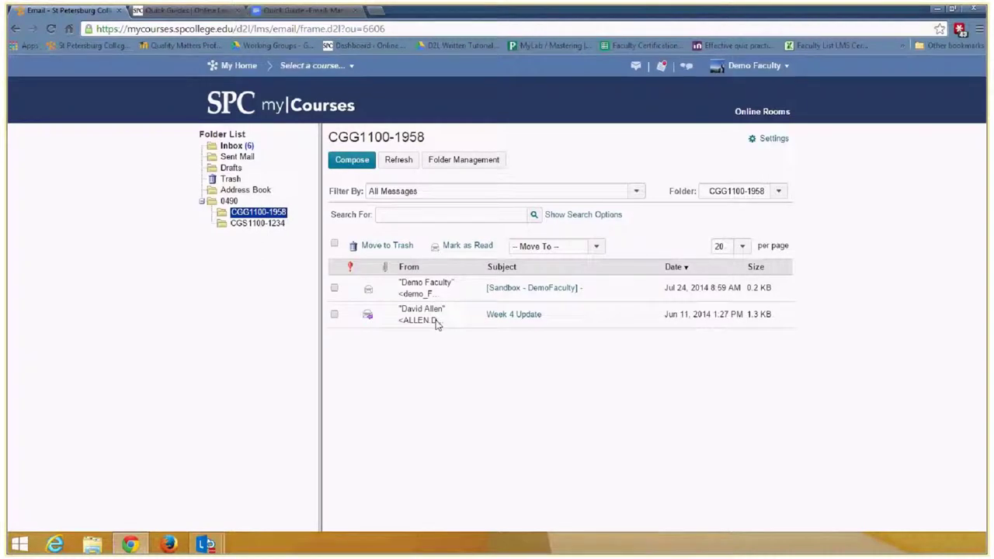
pyautogui.click(236, 146)
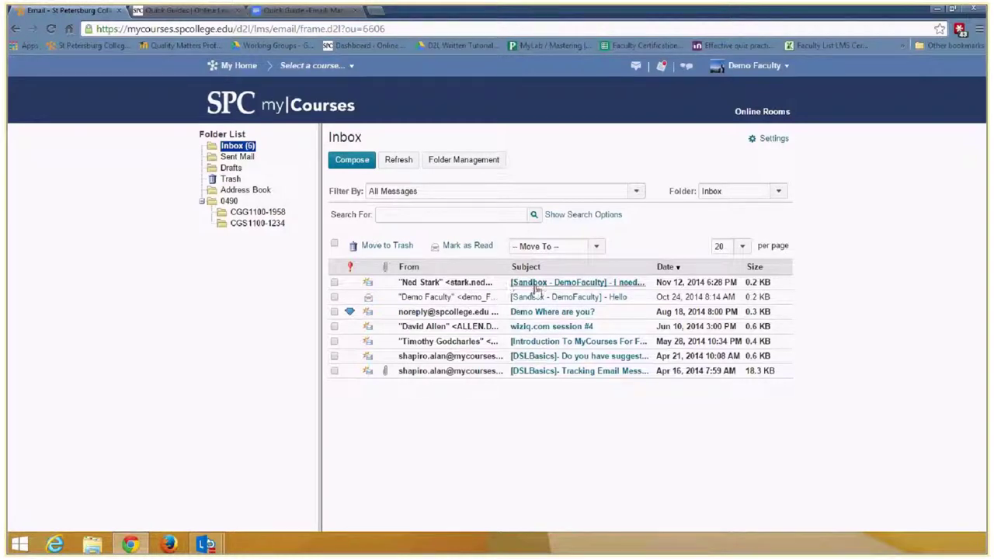
pyautogui.click(565, 287)
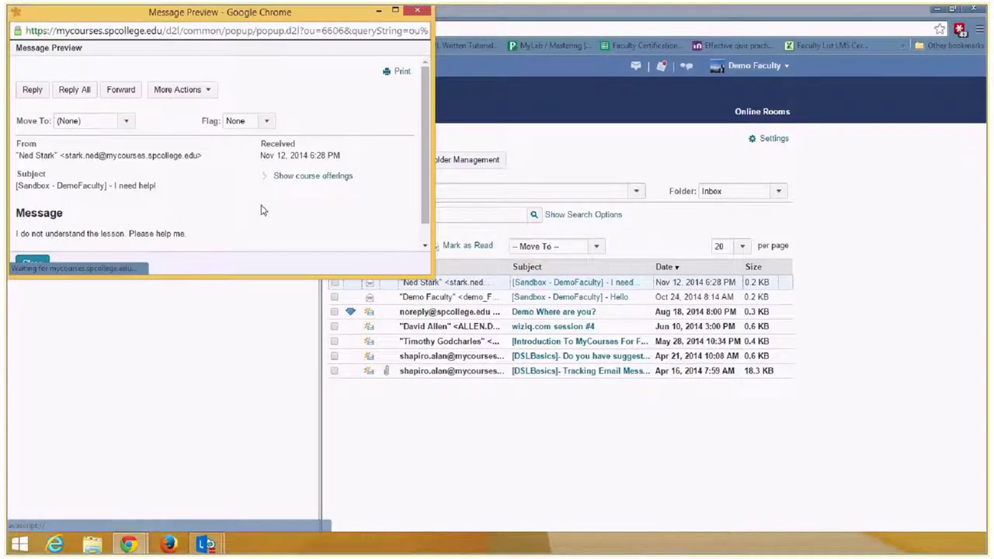
# - Send a reply to 'I need help!' reading 'Hello what is the problem.'
pyautogui.moveTo(429, 277); pyautogui.dragTo(493, 378)
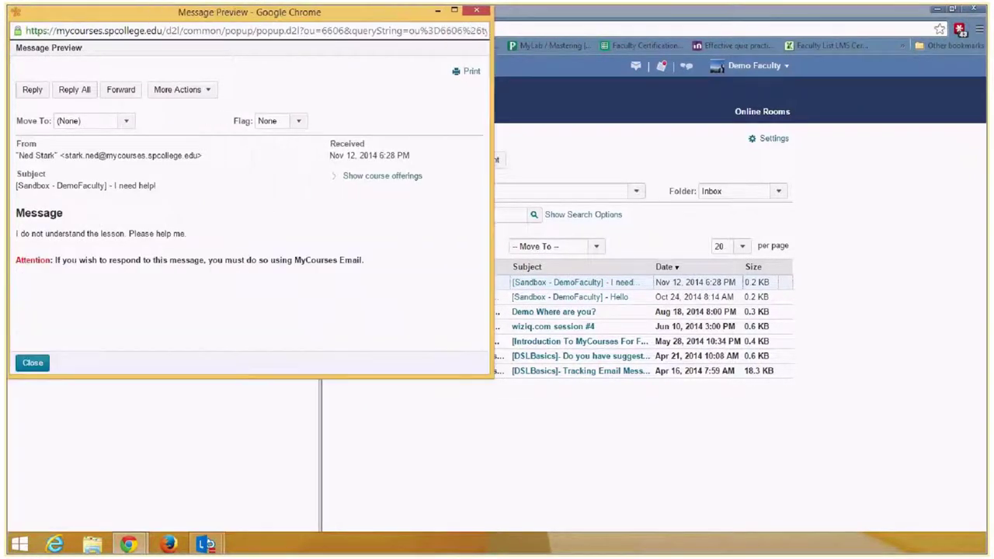
pyautogui.click(32, 90)
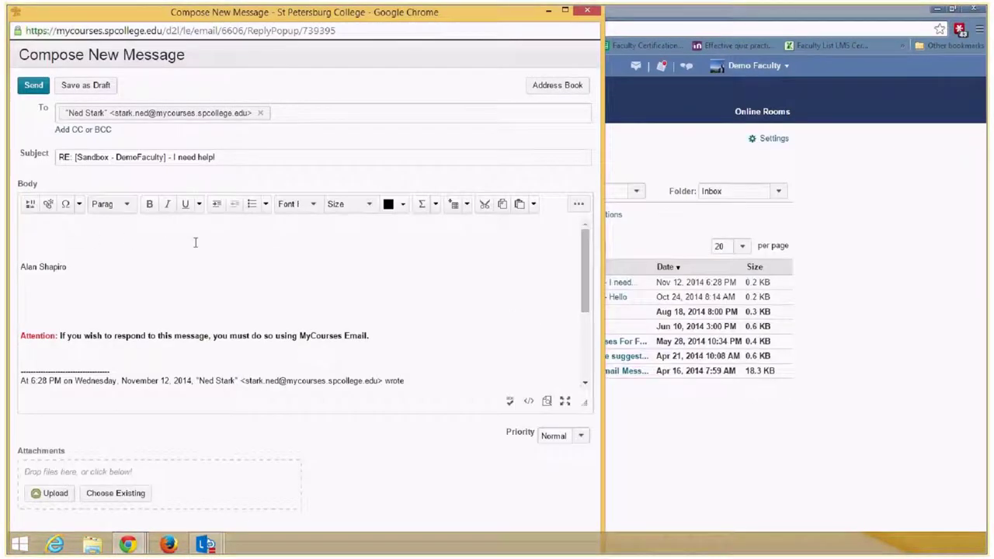
pyautogui.write('Hello what is the problem.')
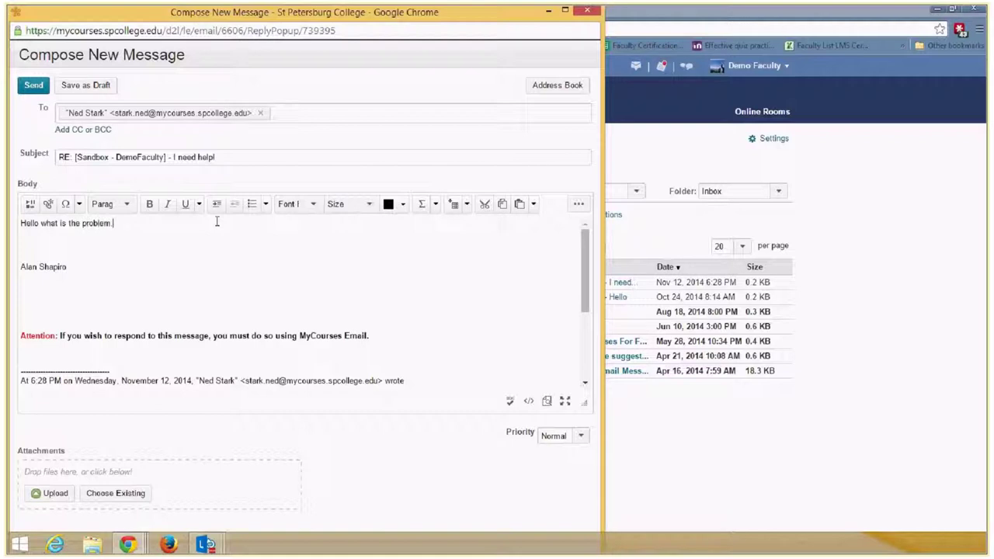
pyautogui.click(32, 84)
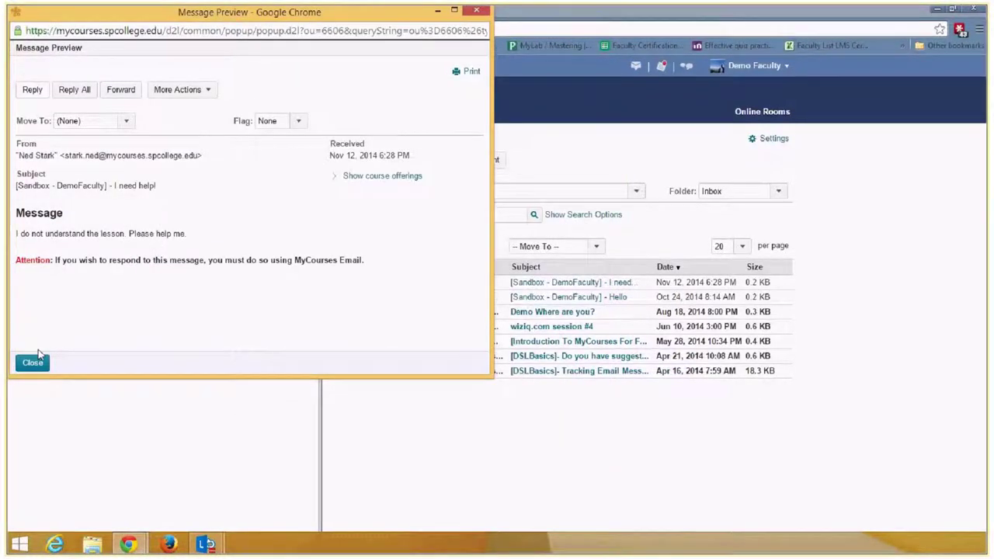
# - Move the 'I need help!' message into CGS1100-1234 and dismiss the confirmation
pyautogui.click(127, 122)
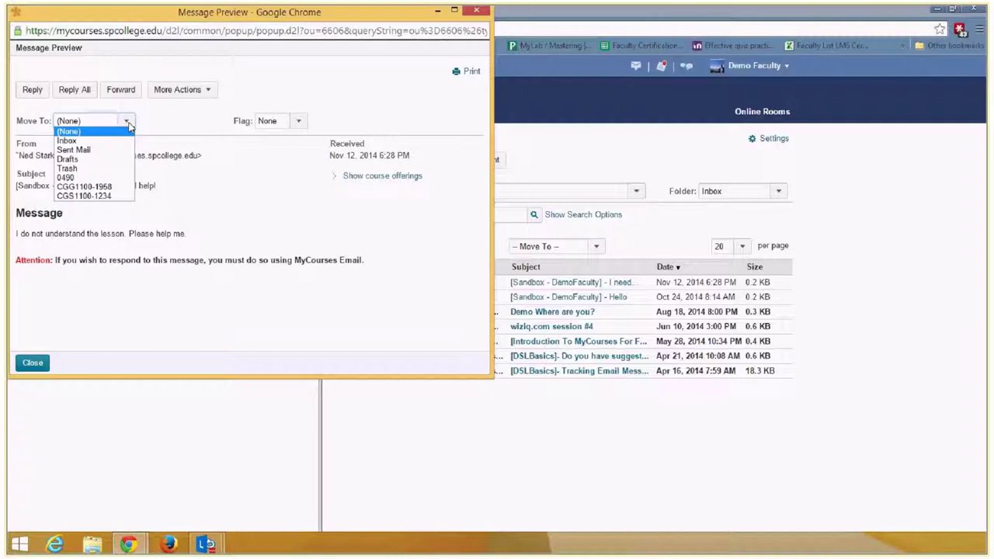
pyautogui.click(120, 197)
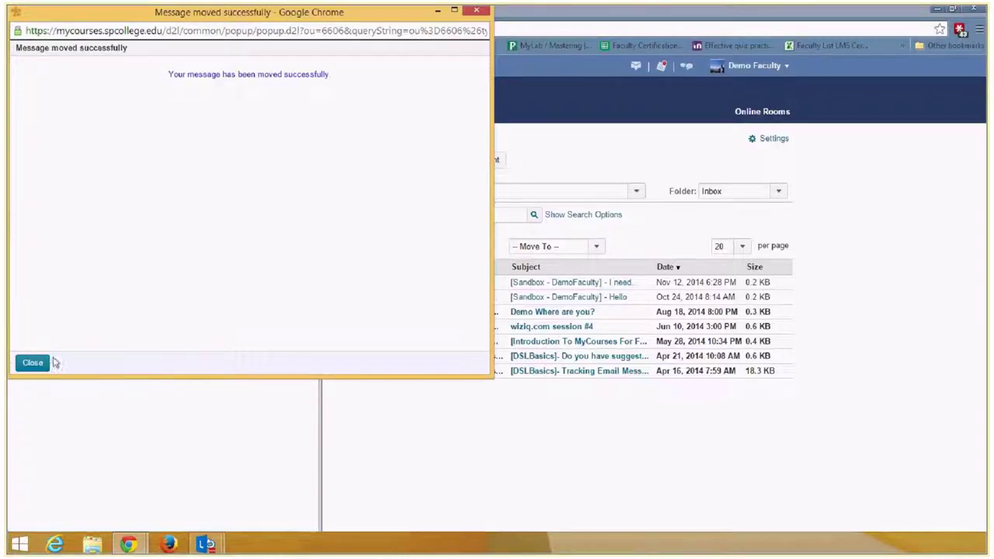
pyautogui.click(33, 363)
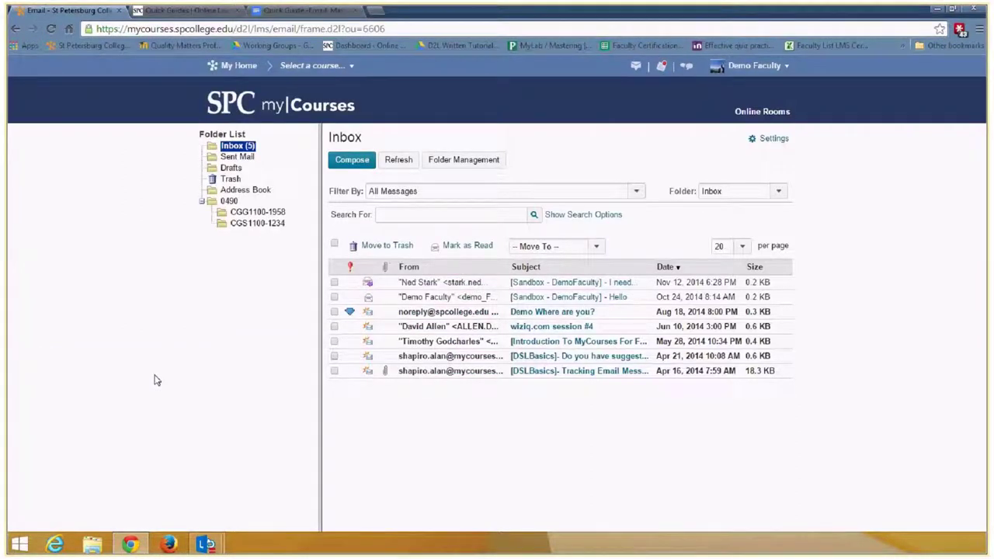
# - Reopen the 'I need help!' preview, enlarge it, then close it to return to the Inbox
pyautogui.click(561, 284)
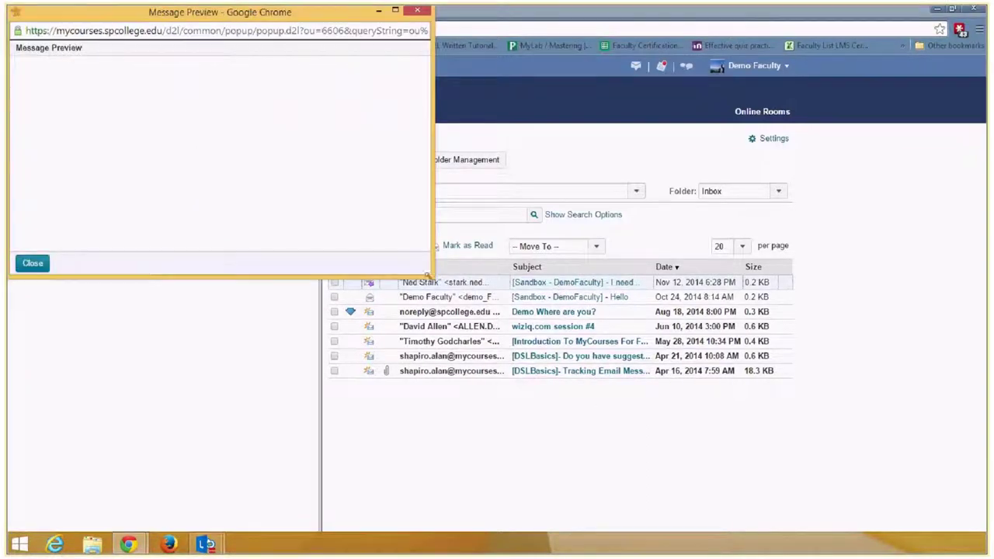
pyautogui.moveTo(427, 276); pyautogui.dragTo(489, 392)
pyautogui.click(34, 379)
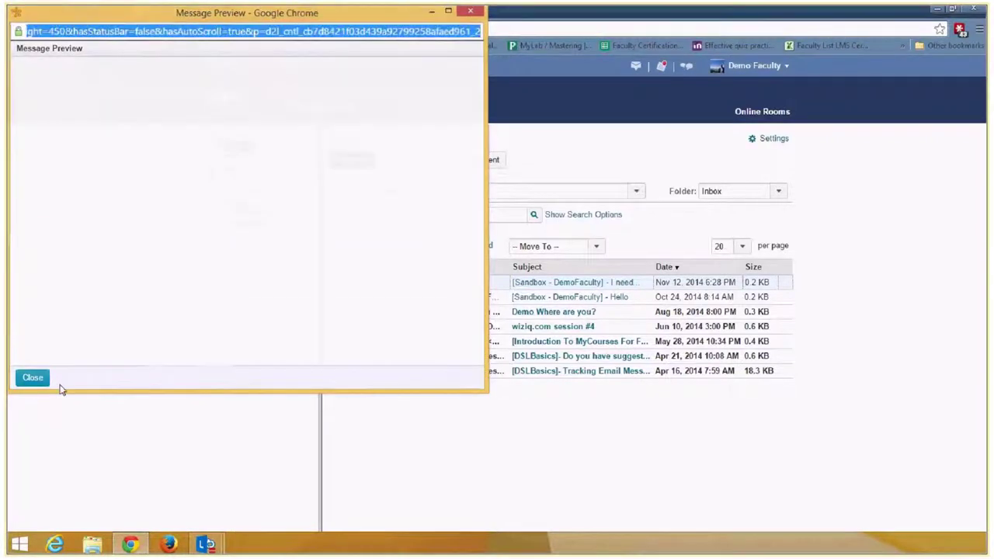
pyautogui.click(564, 285)
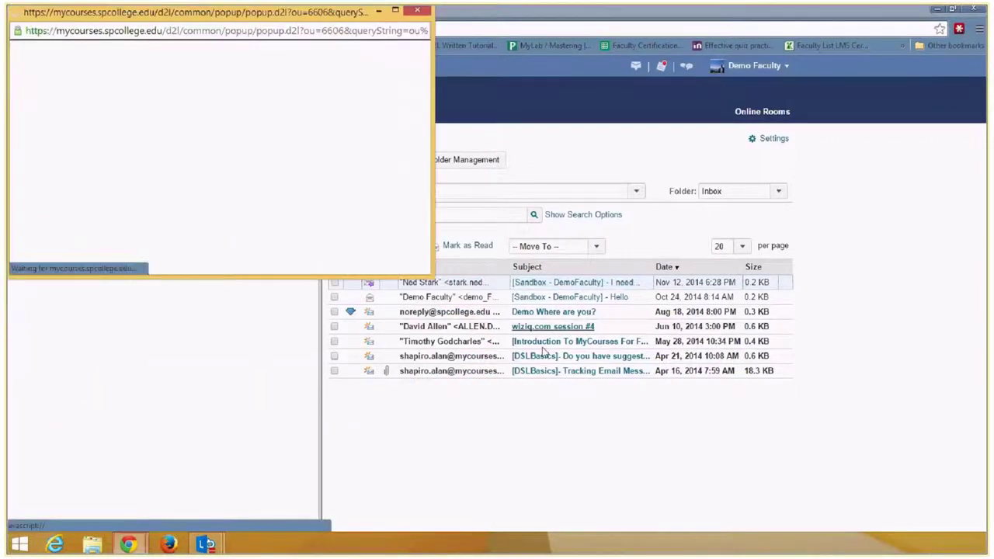
pyautogui.click(418, 12)
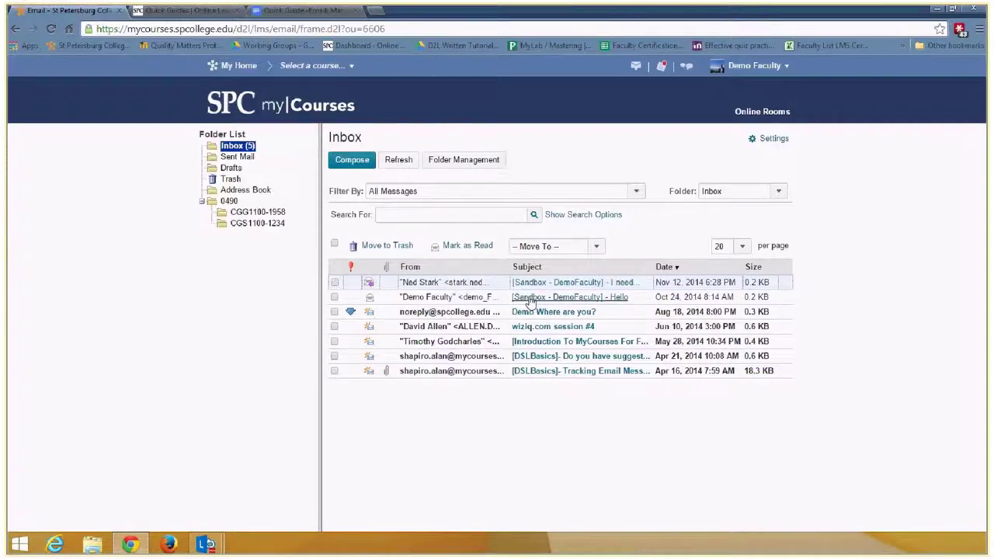
# - Reply 'Hello' to the Oct 24 '[Sandbox - DemoFaculty] - Hello' message
pyautogui.click(570, 297)
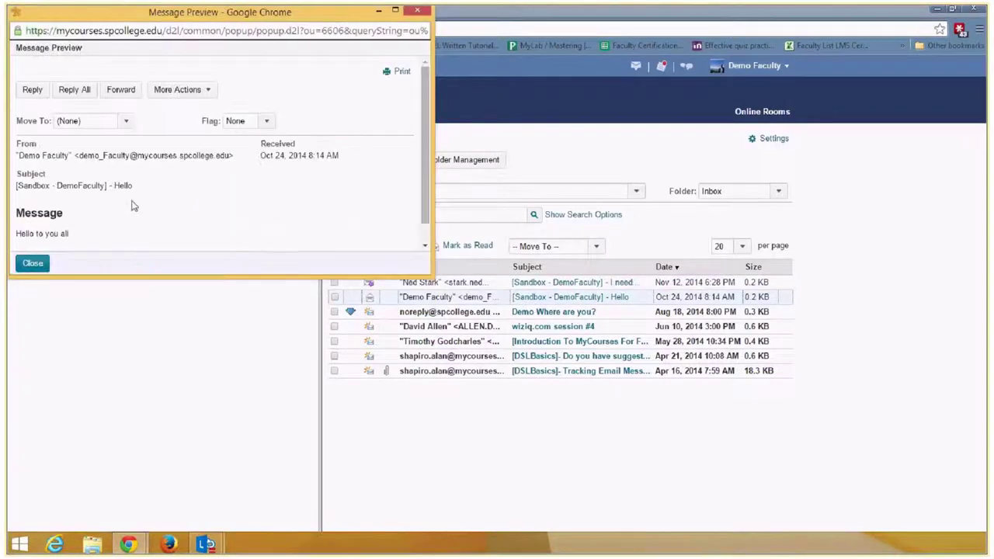
pyautogui.click(39, 93)
pyautogui.click(54, 230)
pyautogui.write('Hello')
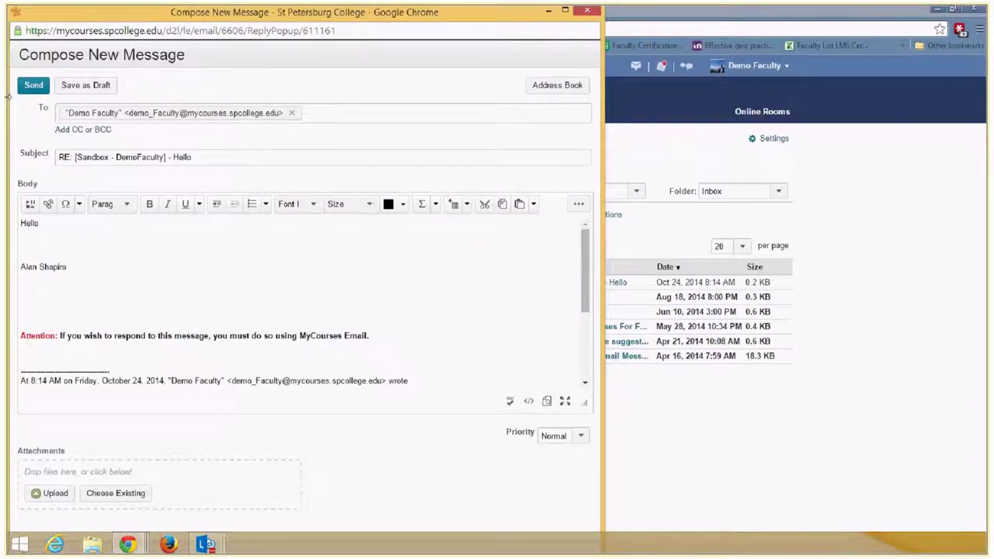
pyautogui.click(31, 86)
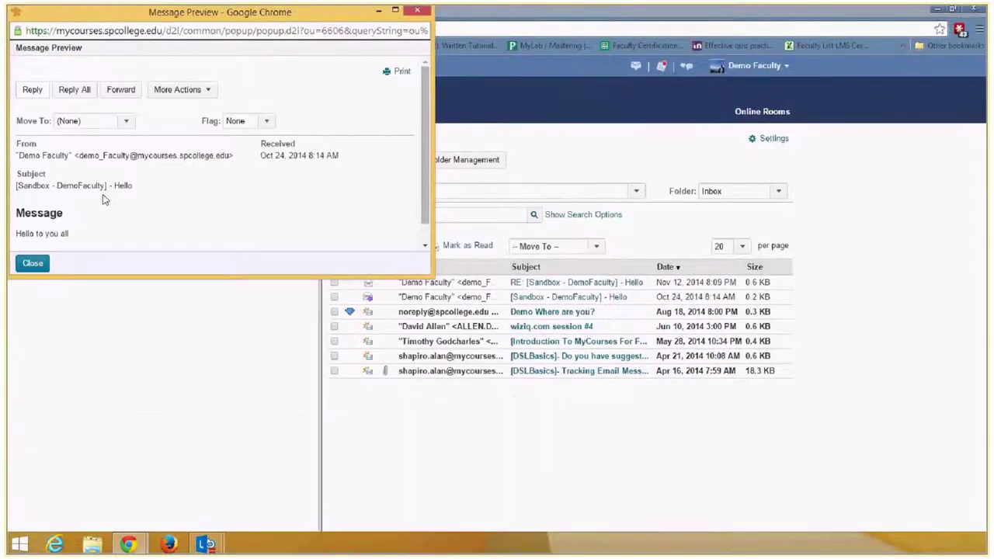
# - Move the Hello message into CGS1100-1234 and dismiss the confirmation
pyautogui.click(126, 121)
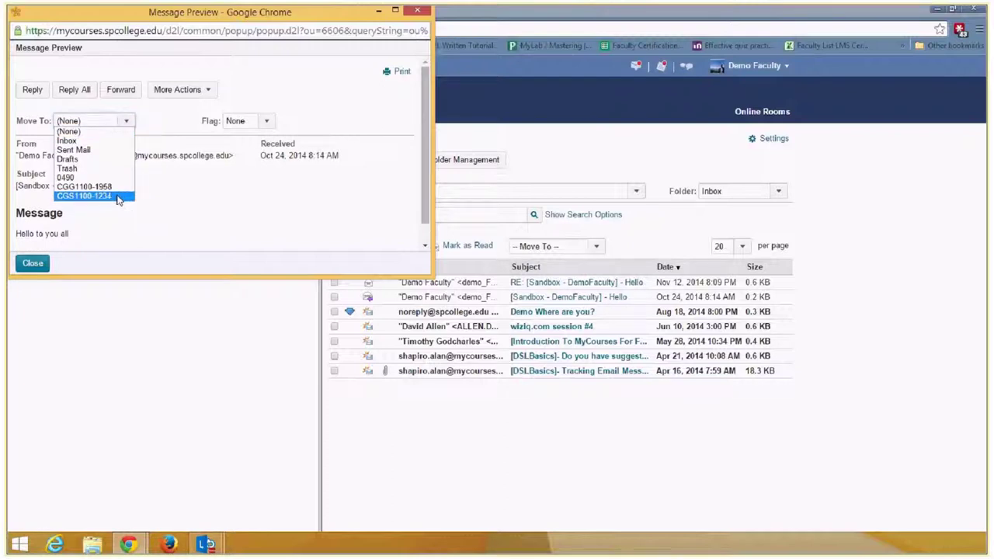
pyautogui.click(177, 203)
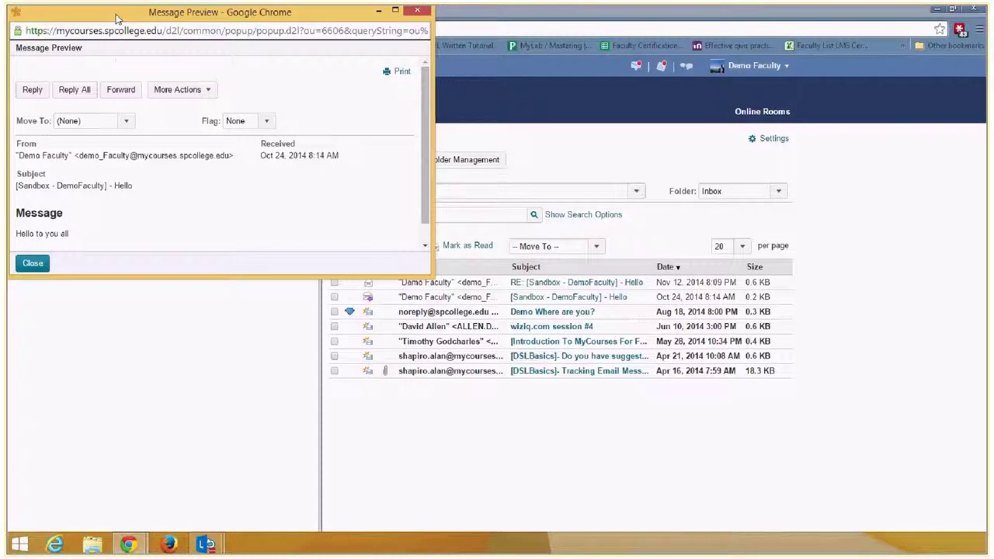
pyautogui.moveTo(116, 17); pyautogui.dragTo(148, 31)
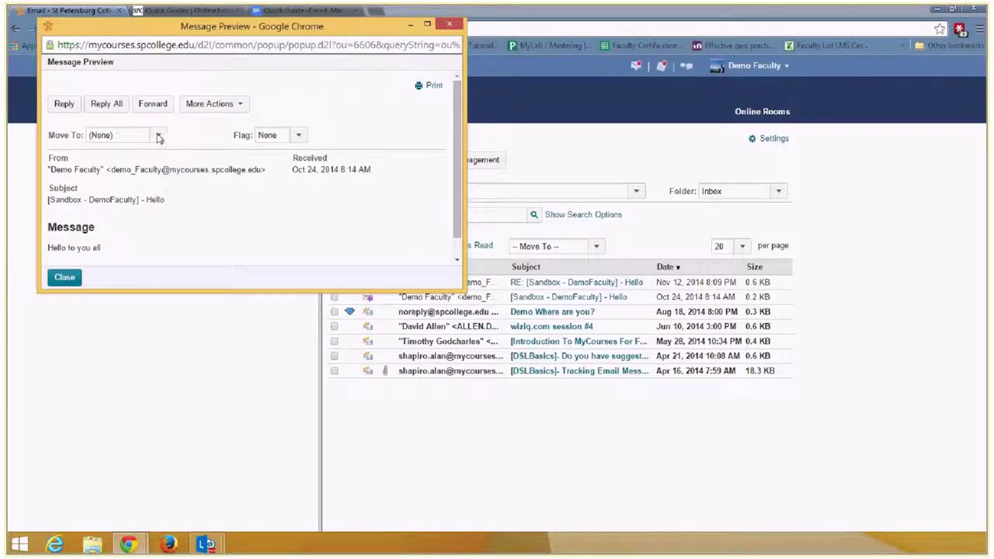
pyautogui.click(157, 135)
pyautogui.click(150, 209)
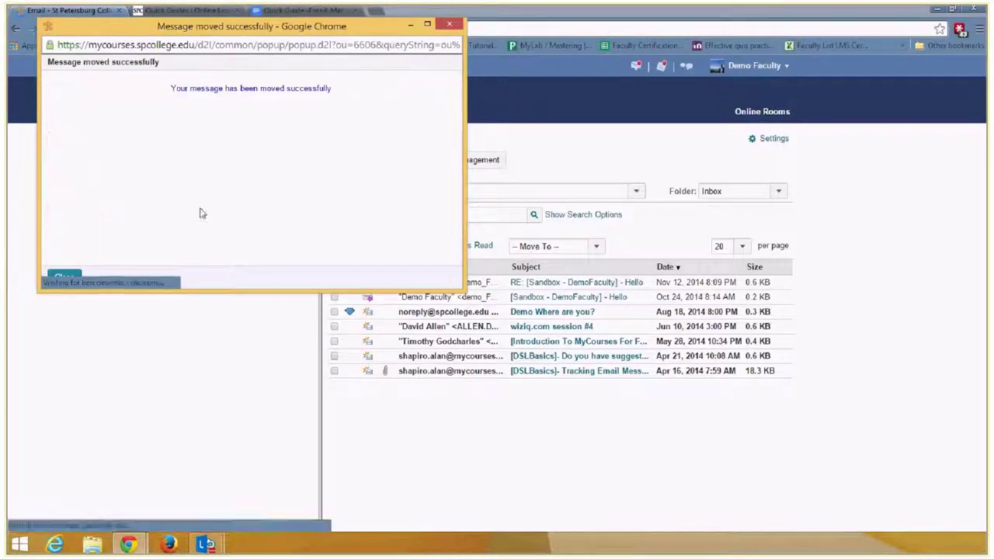
pyautogui.click(75, 281)
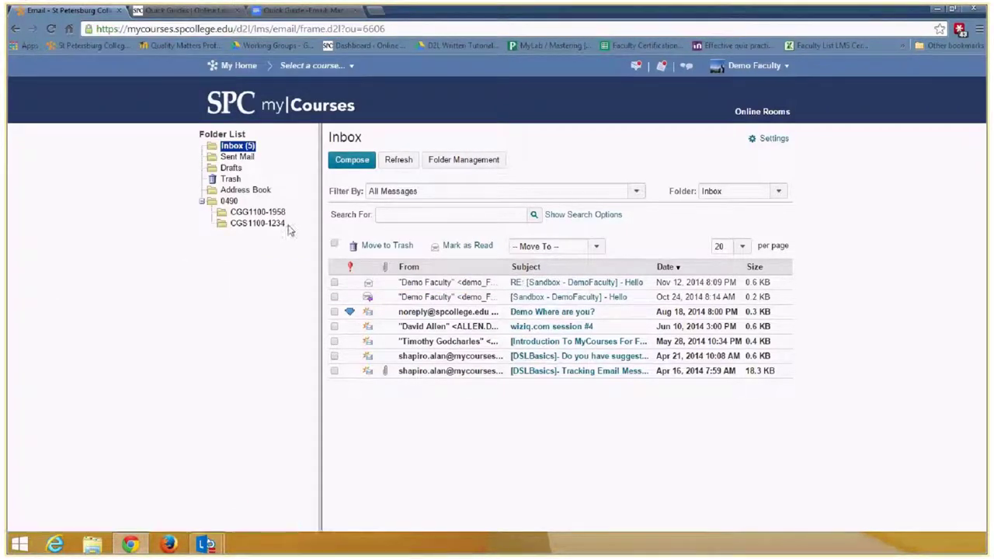
# - Refresh the Inbox so the October 24 message is gone, collapse 0490, and open Folder Management
pyautogui.click(399, 161)
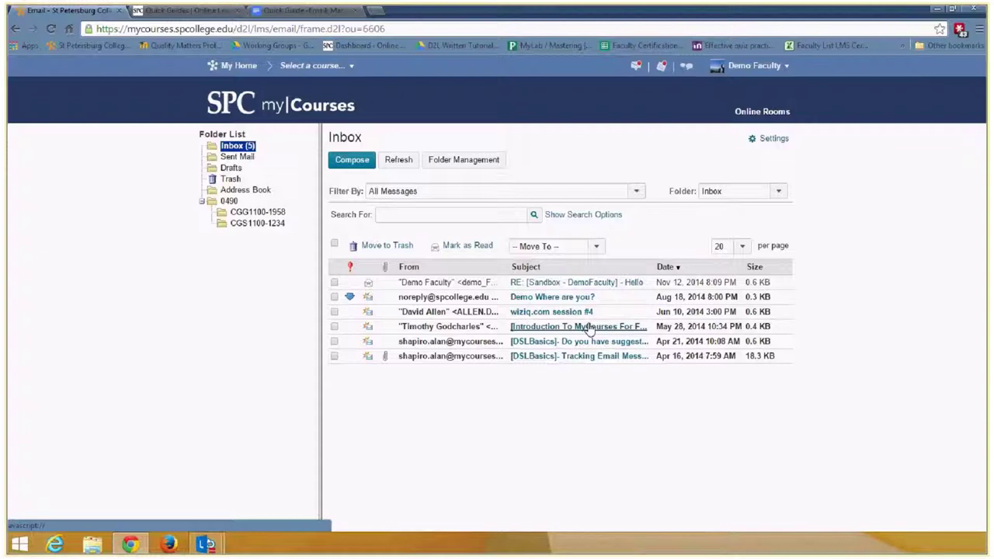
pyautogui.click(202, 201)
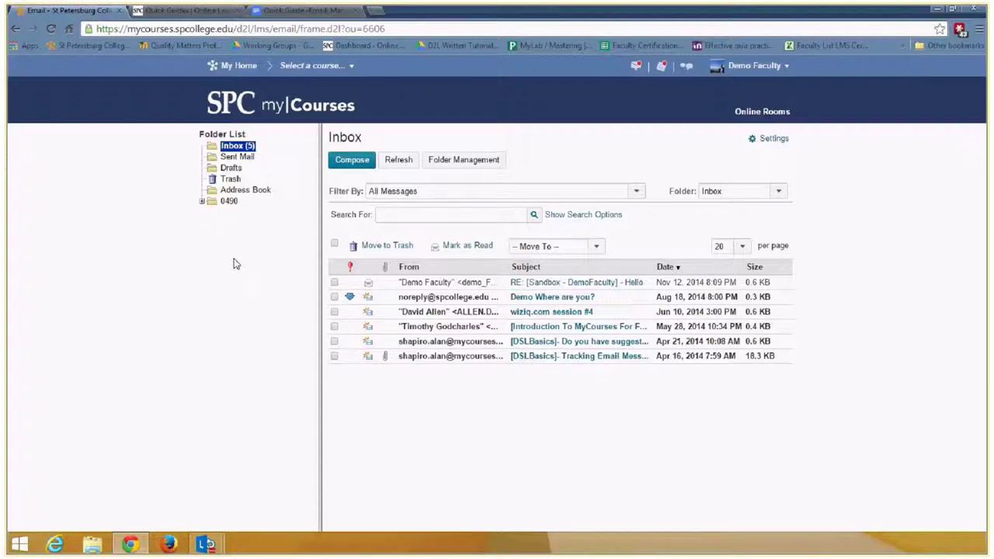
pyautogui.click(464, 161)
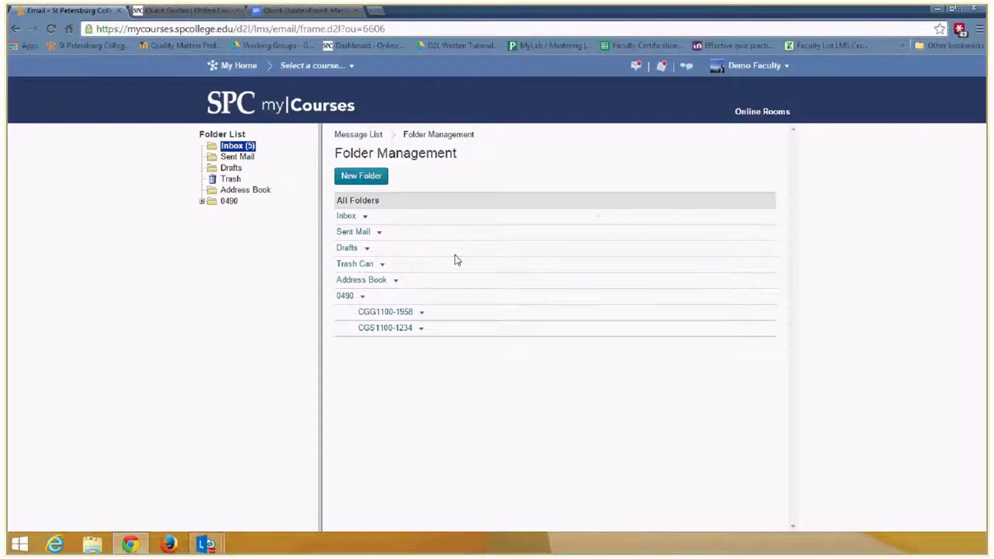
# - Create a new top-level mail folder named 0495
pyautogui.click(365, 176)
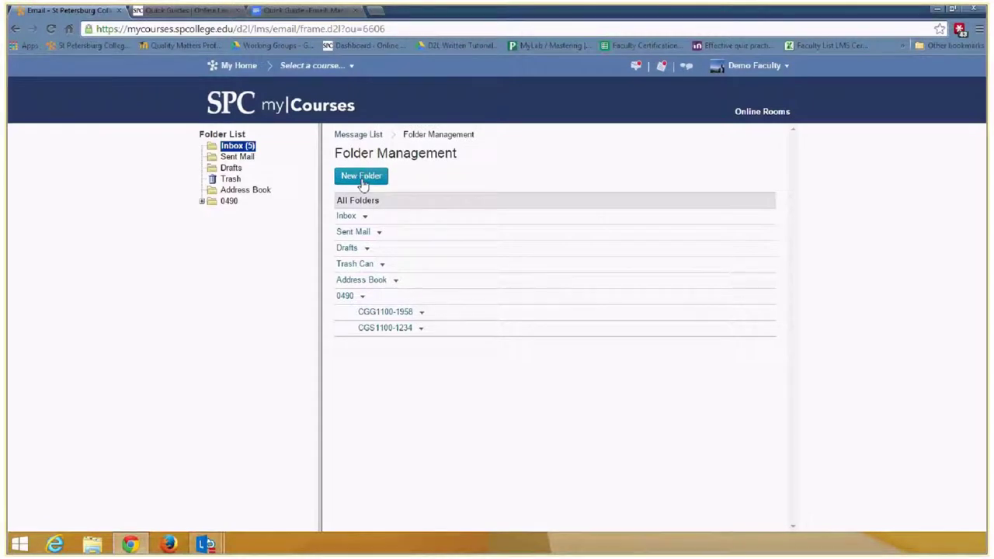
pyautogui.click(372, 225)
pyautogui.write('0495')
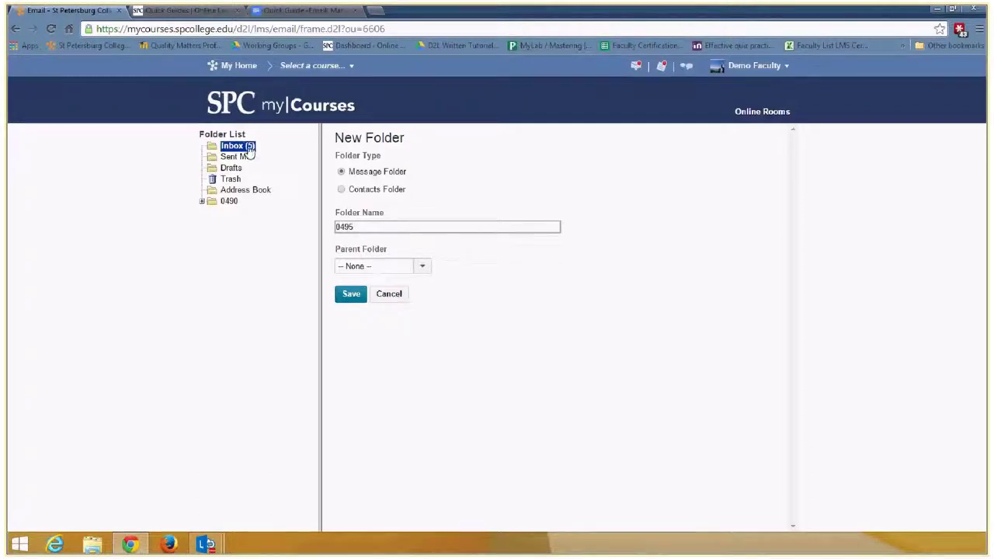
pyautogui.click(352, 299)
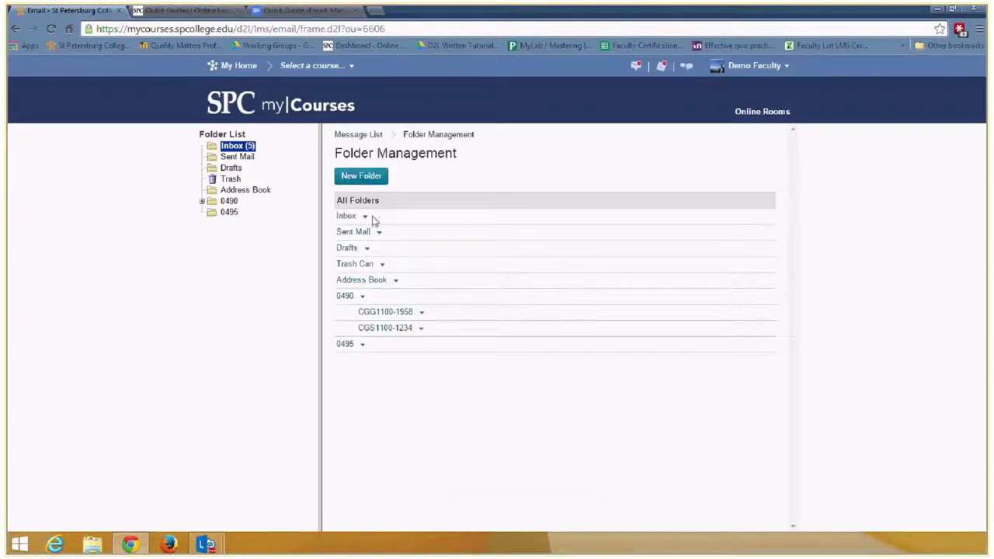
# - Create the course folder BSC1005L-1234 with parent folder 0495, then return to the mailbox
pyautogui.click(369, 179)
pyautogui.click(409, 227)
pyautogui.write('BSC')
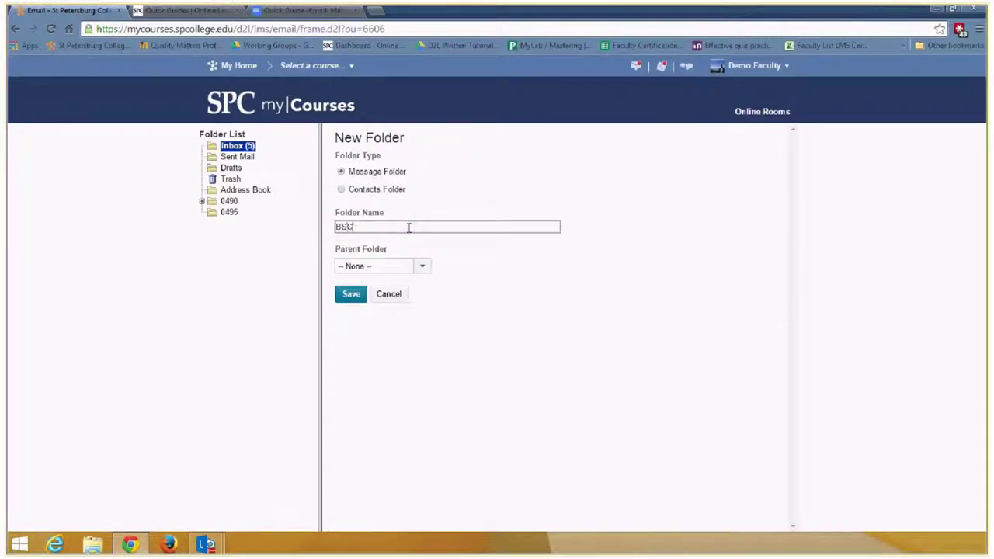
pyautogui.write('1005L-1234')
pyautogui.click(423, 266)
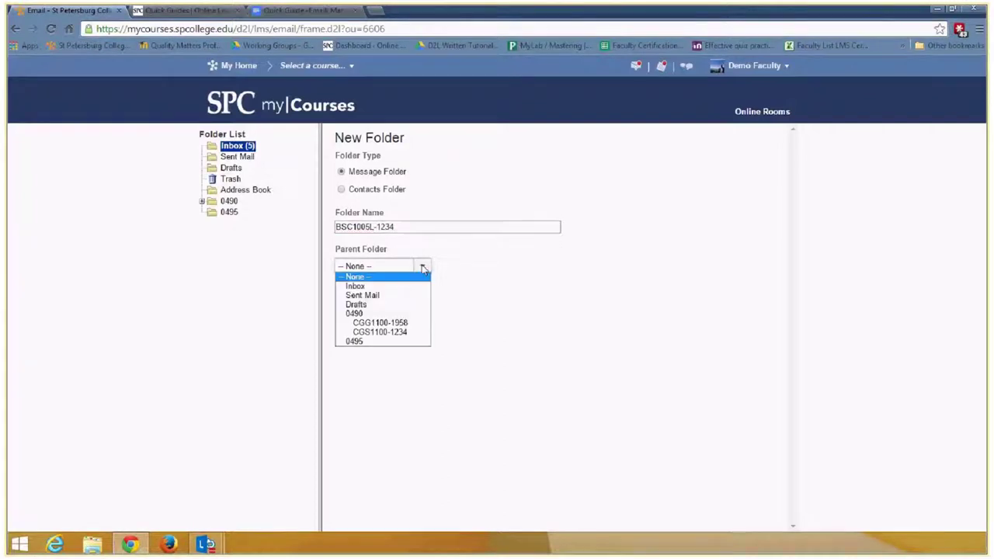
pyautogui.click(402, 342)
pyautogui.click(350, 293)
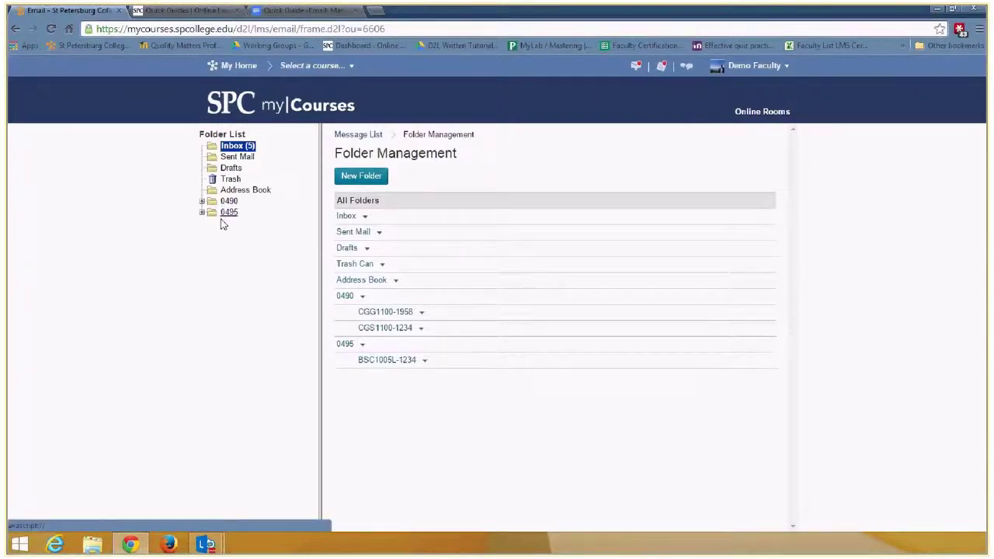
pyautogui.click(295, 182)
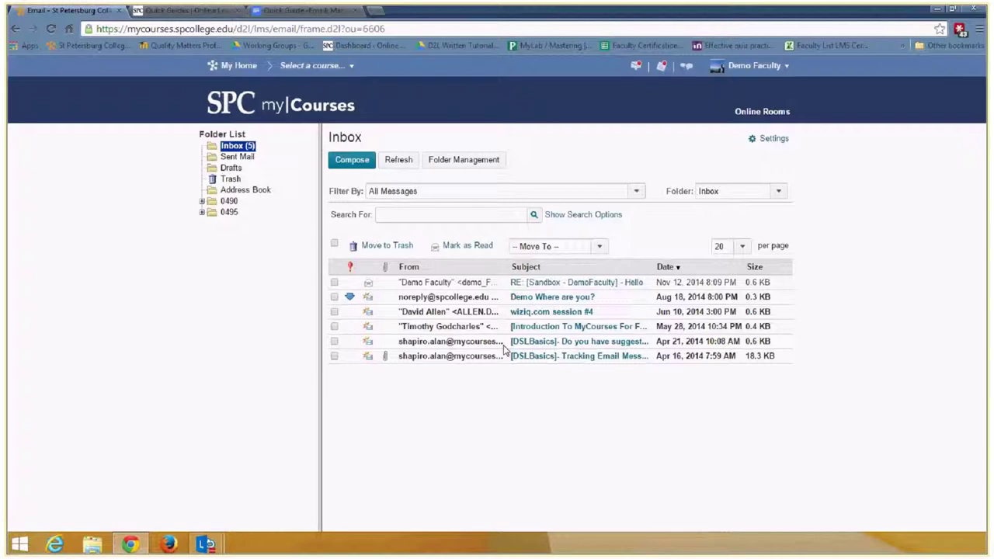
# - Expand 0490, view the two messages in CGG1100-1958, then go back to the Inbox
pyautogui.click(210, 199)
pyautogui.click(258, 212)
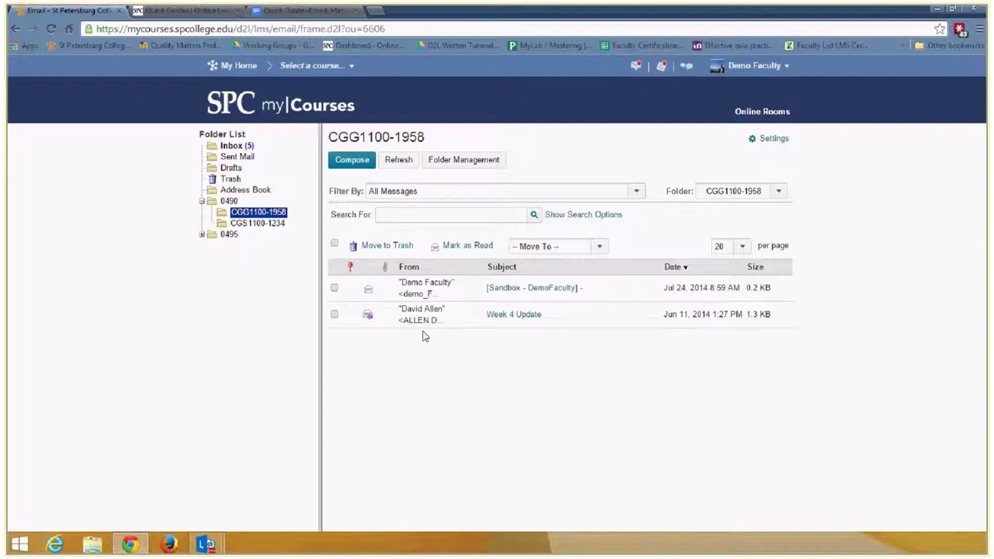
pyautogui.click(235, 146)
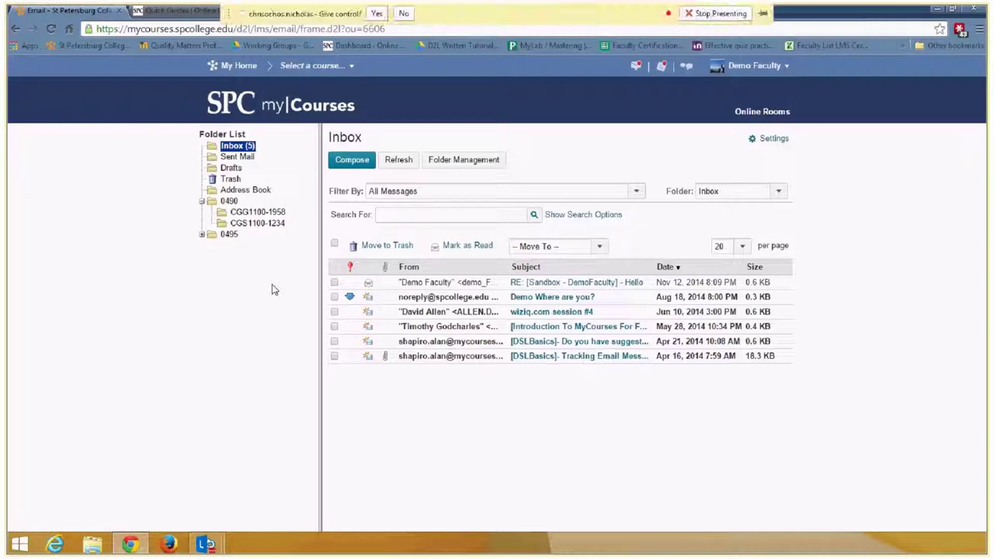
pyautogui.click(403, 14)
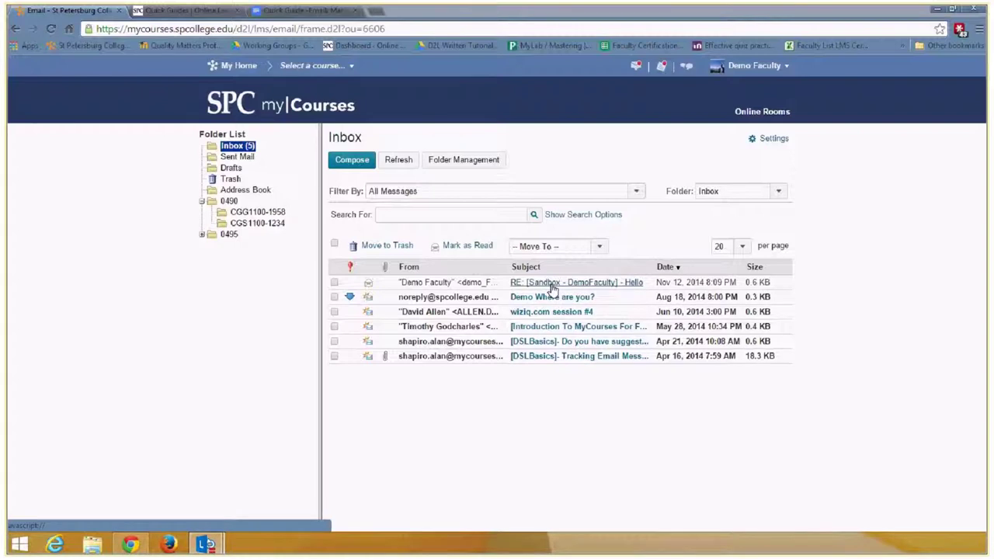
# - Switch to the Sandbox - Demo Faculty course and open its Communication > Email Inbox
pyautogui.click(351, 160)
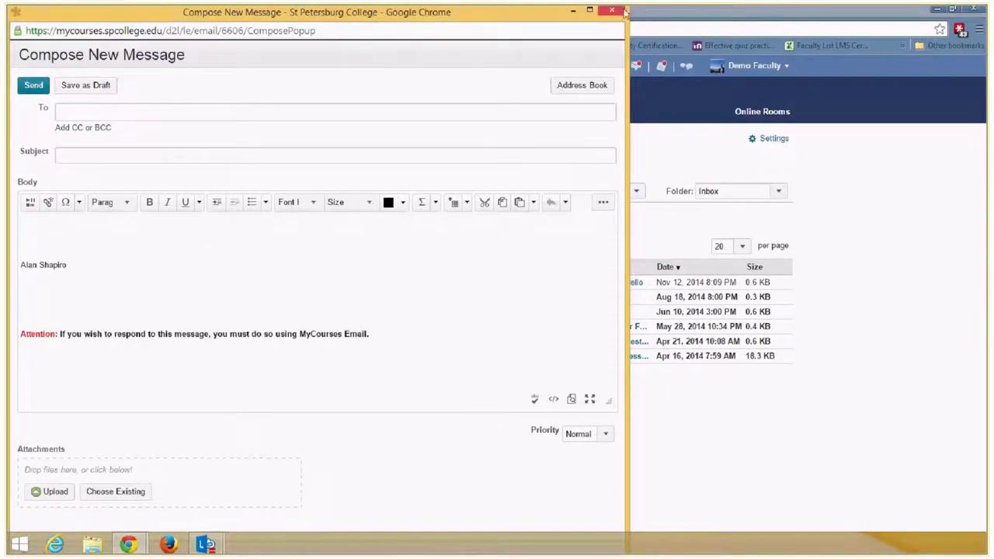
pyautogui.click(672, 299)
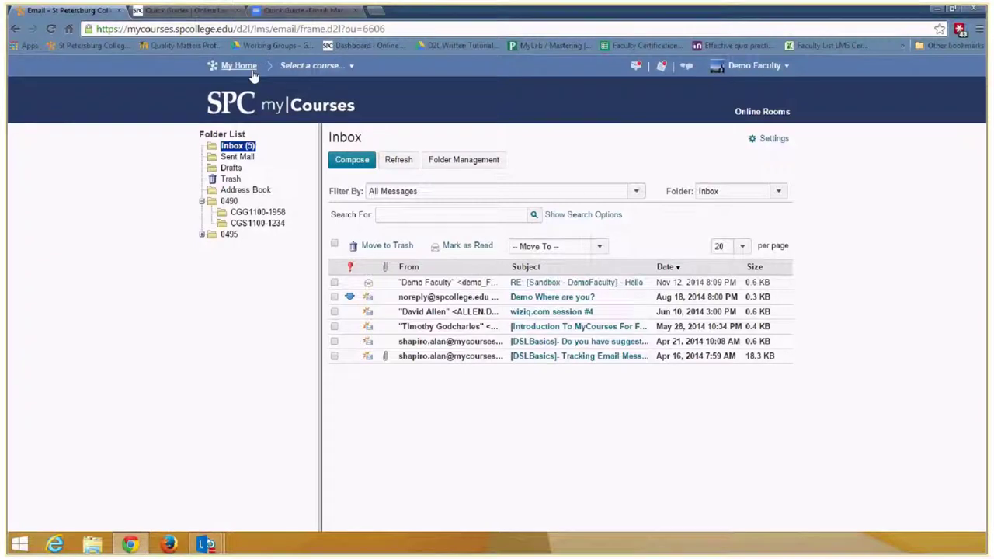
pyautogui.click(322, 66)
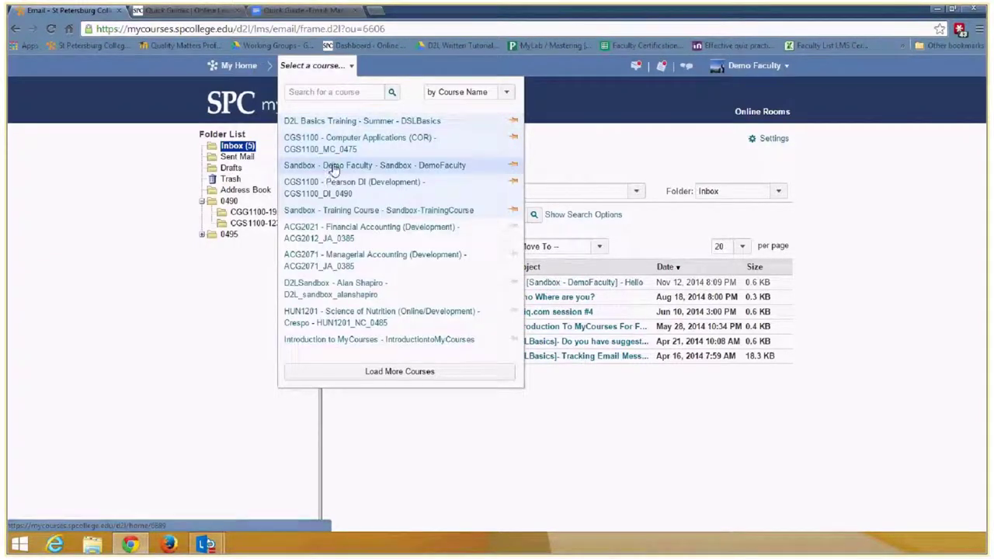
pyautogui.click(460, 174)
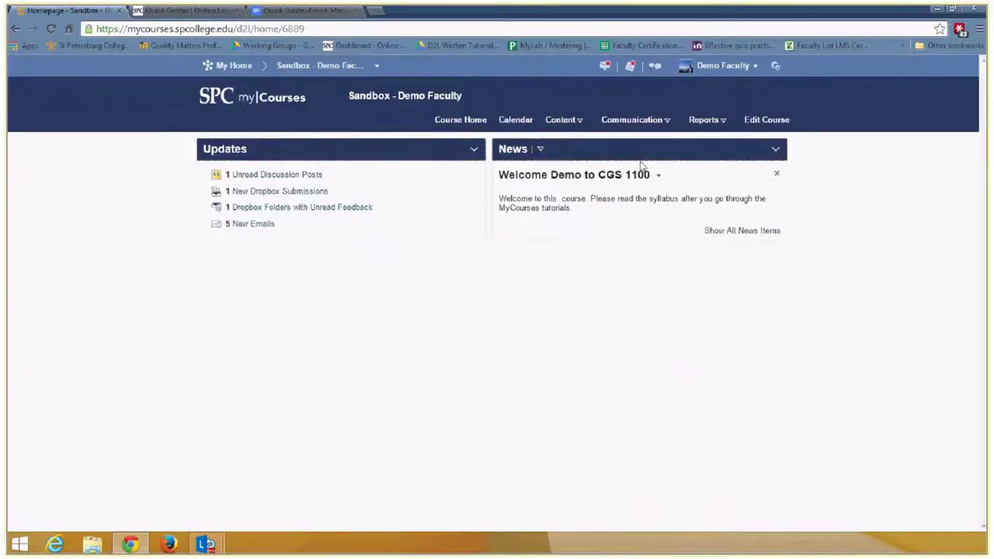
pyautogui.click(657, 121)
pyautogui.click(615, 177)
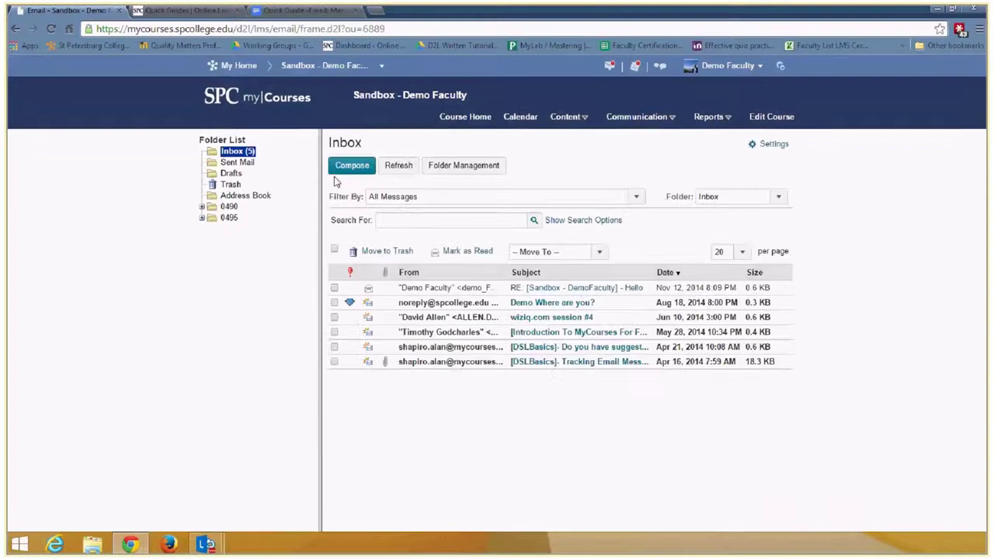
# - Start a new message to check the prefilled course tag in the subject, then close it unsent
pyautogui.click(346, 166)
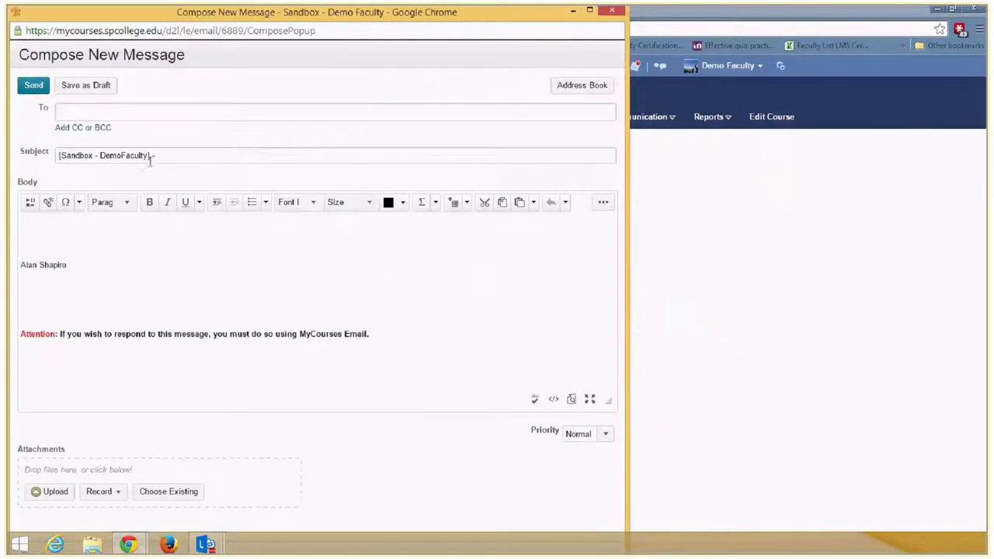
pyautogui.moveTo(152, 155); pyautogui.dragTo(51, 148)
pyautogui.click(160, 156)
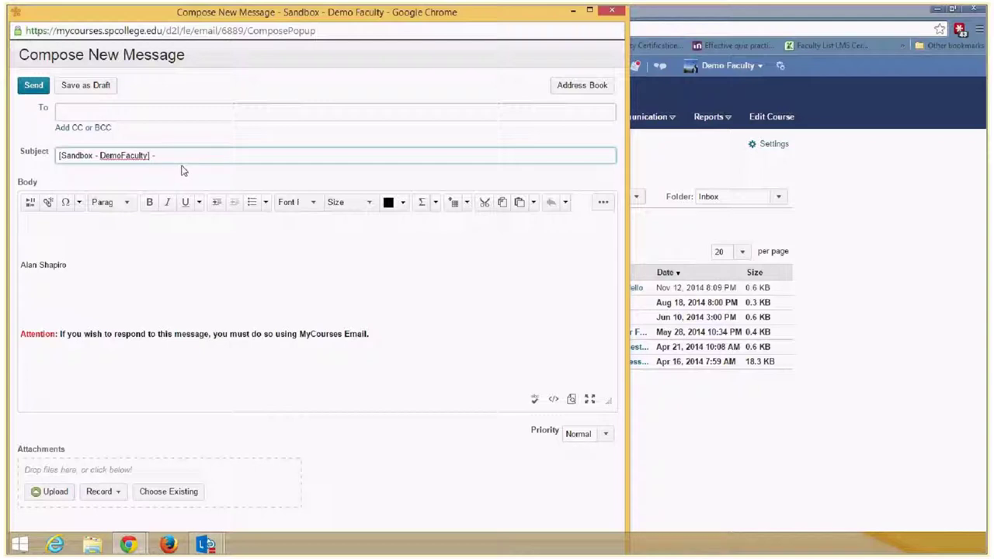
pyautogui.click(613, 11)
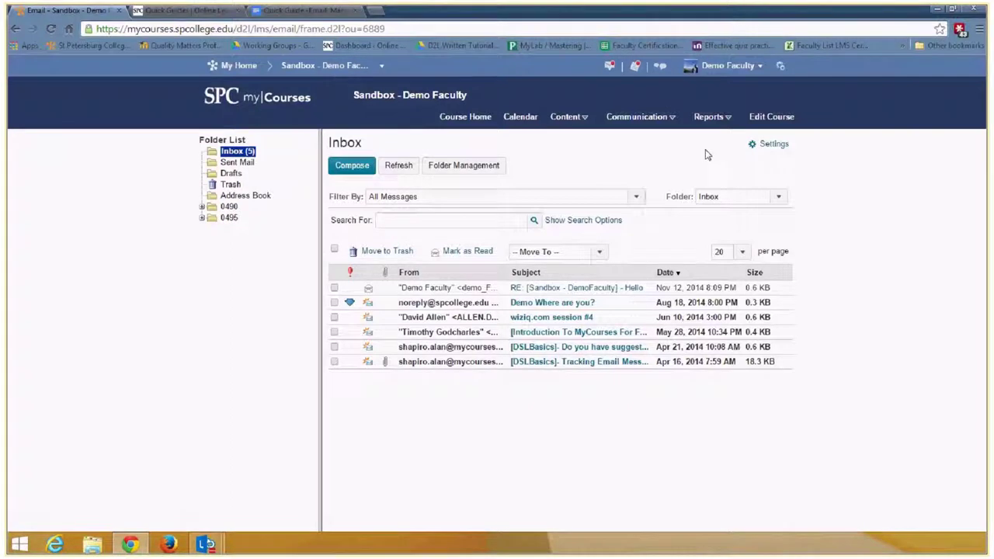
pyautogui.click(728, 65)
# - Log out of the demo account and log back in with the saved faculty login
pyautogui.click(654, 160)
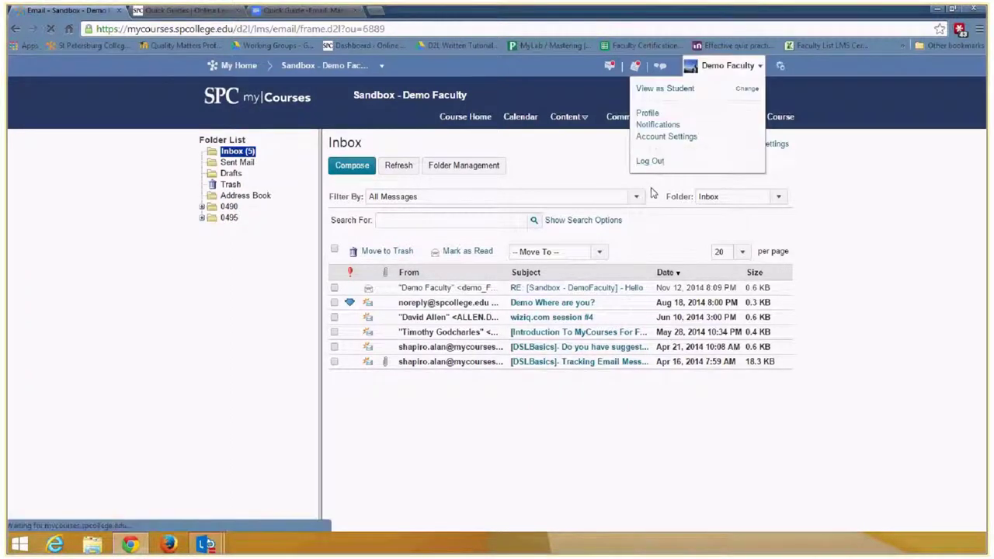
pyautogui.click(654, 301)
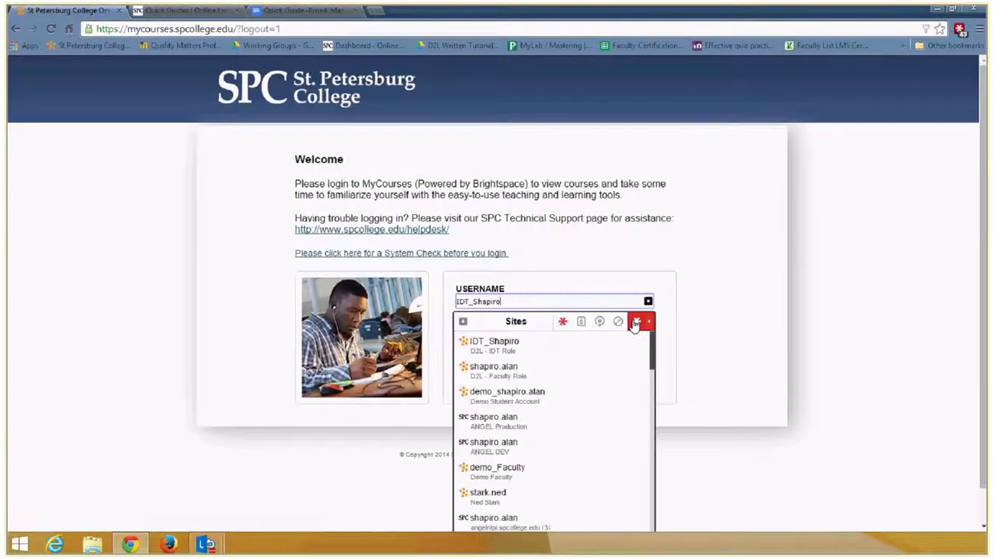
pyautogui.click(493, 367)
pyautogui.click(480, 371)
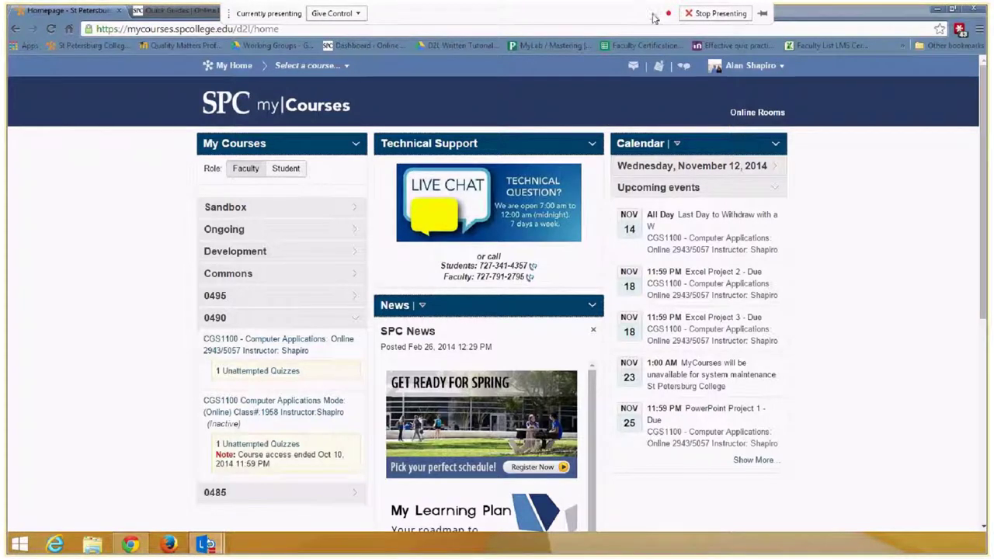
# - Go to Email, expand 0485 and 0490, and open the CGS1100 - 2943-5057 folder
pyautogui.click(634, 68)
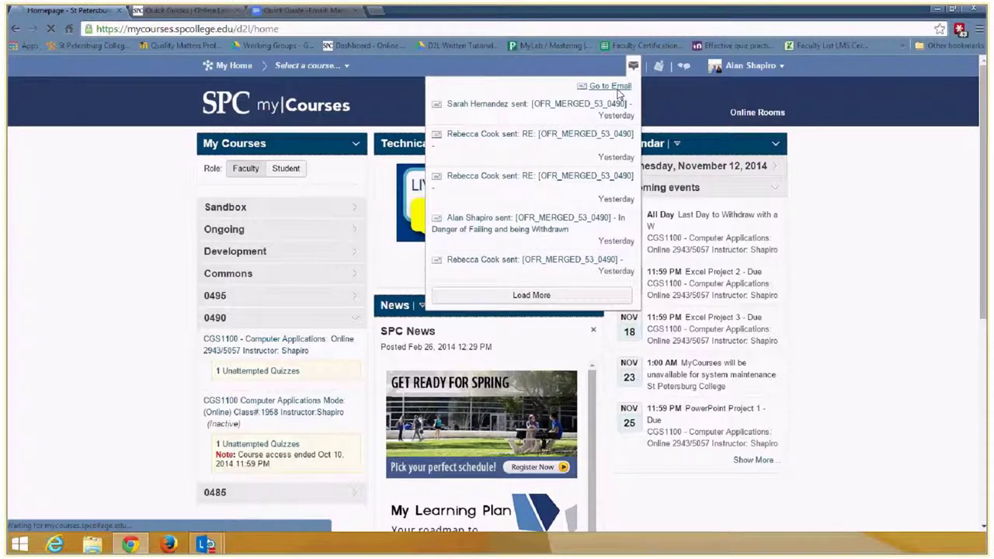
pyautogui.click(618, 88)
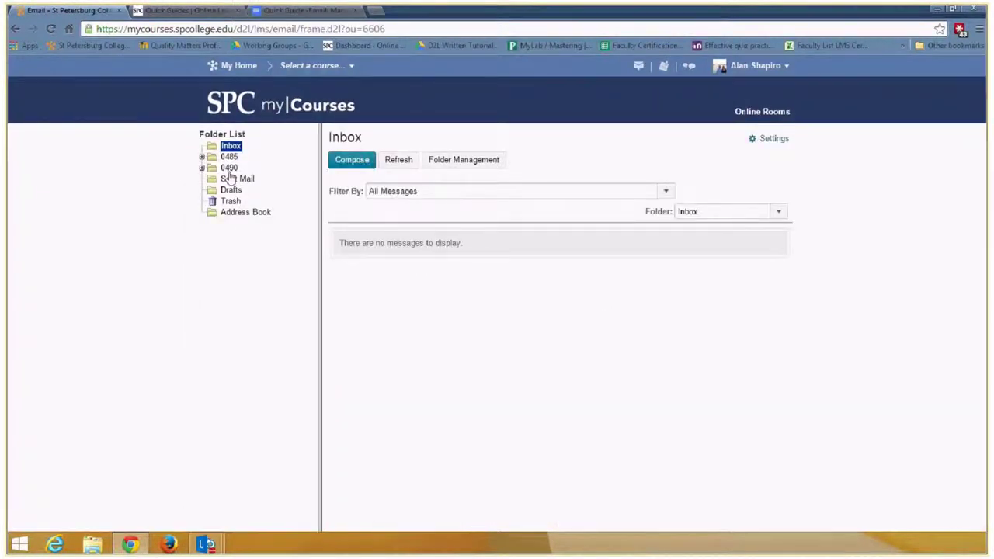
pyautogui.click(201, 157)
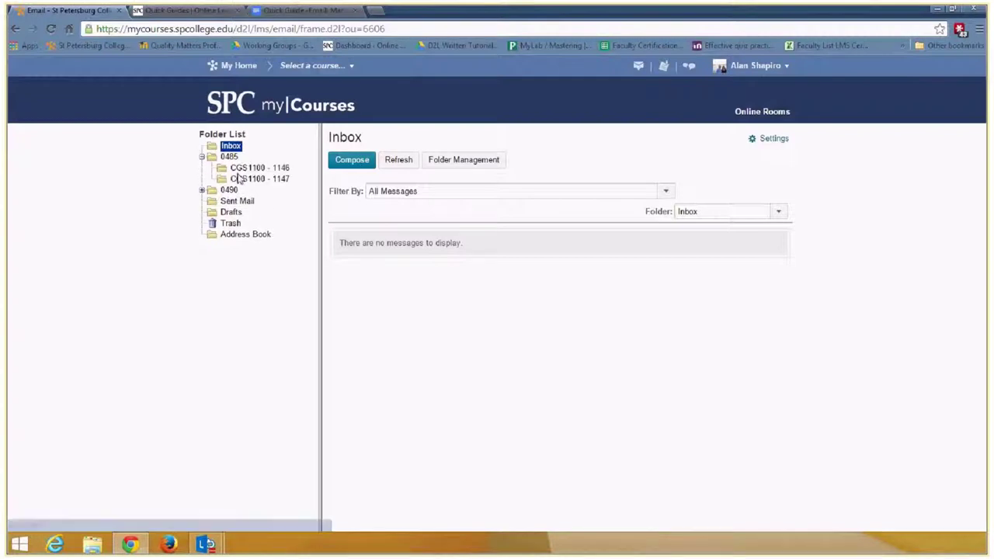
pyautogui.click(202, 190)
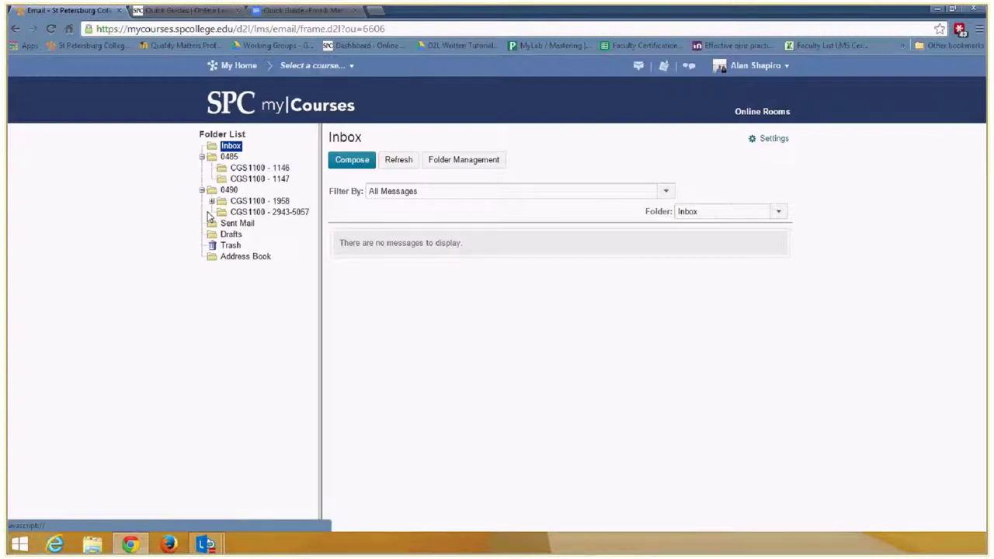
pyautogui.click(251, 213)
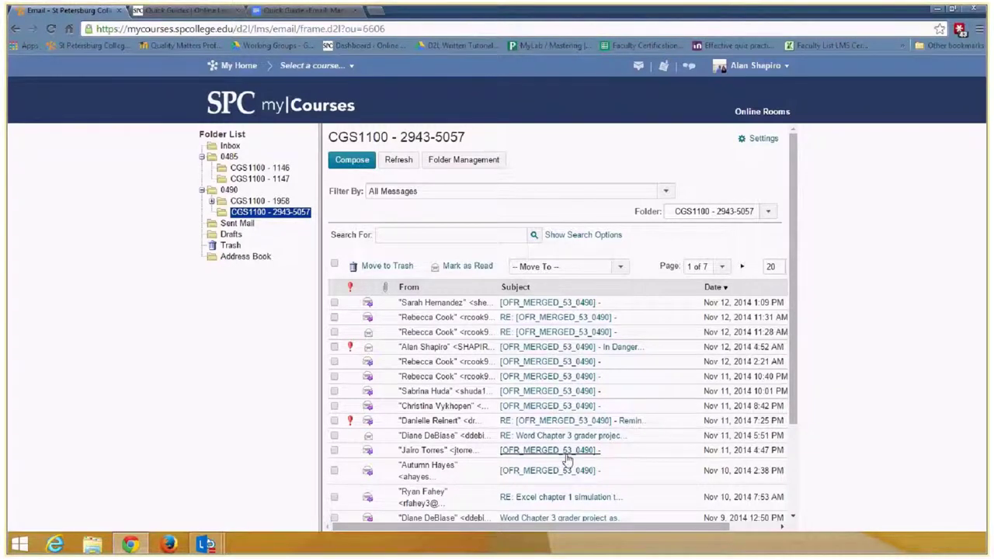
# - Preview the Final Grades message in CGS1100 - 1958, close it, and return to the Inbox
pyautogui.click(261, 200)
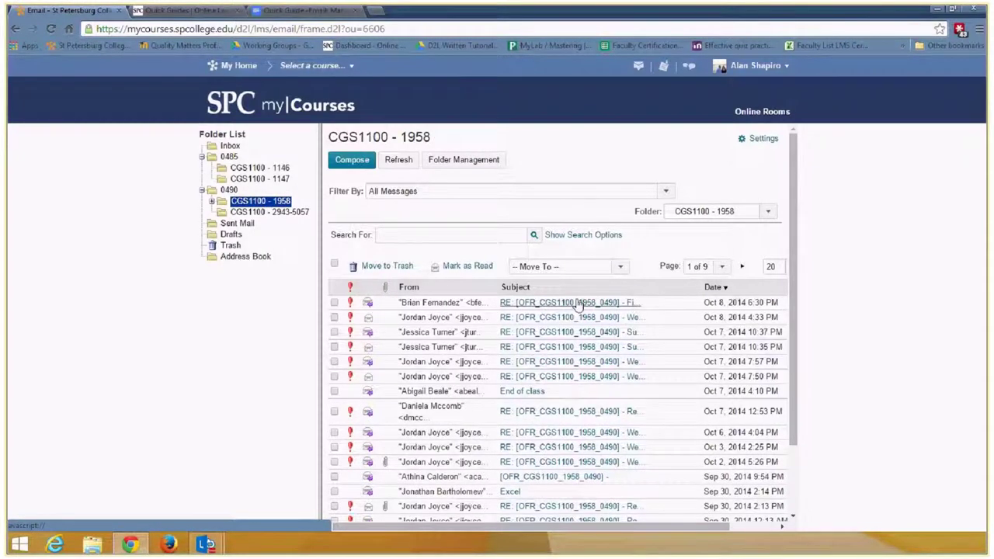
pyautogui.click(556, 307)
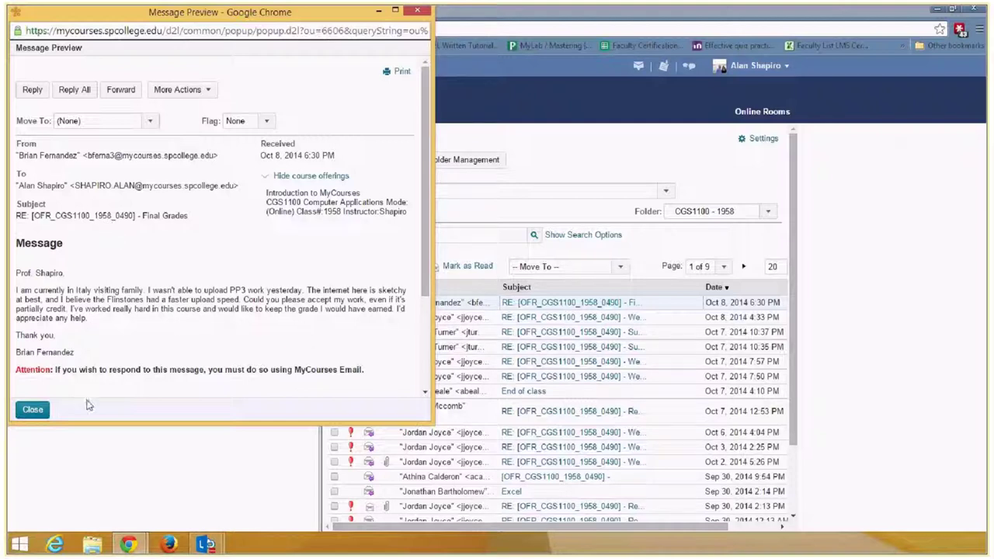
pyautogui.click(33, 410)
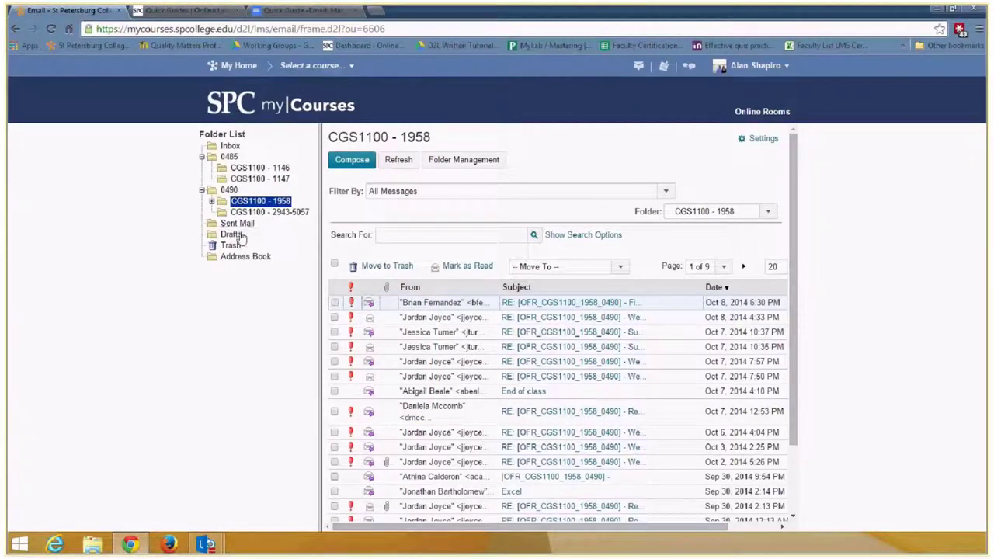
pyautogui.click(230, 147)
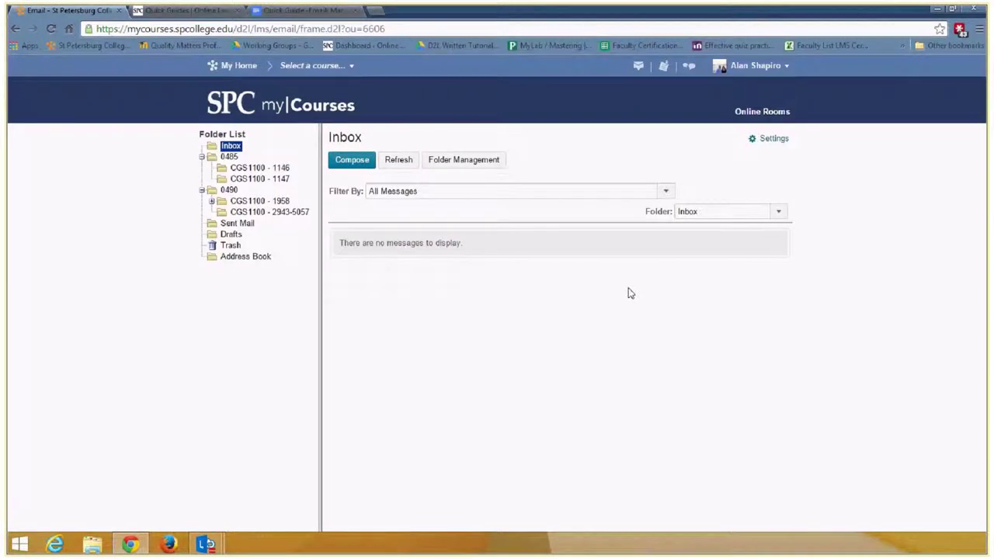
pyautogui.click(238, 225)
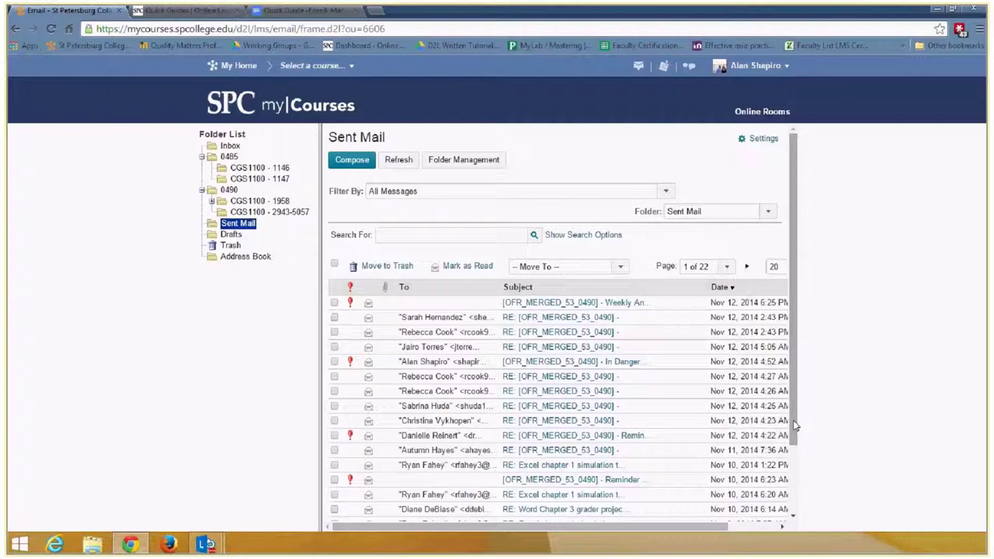
pyautogui.click(727, 267)
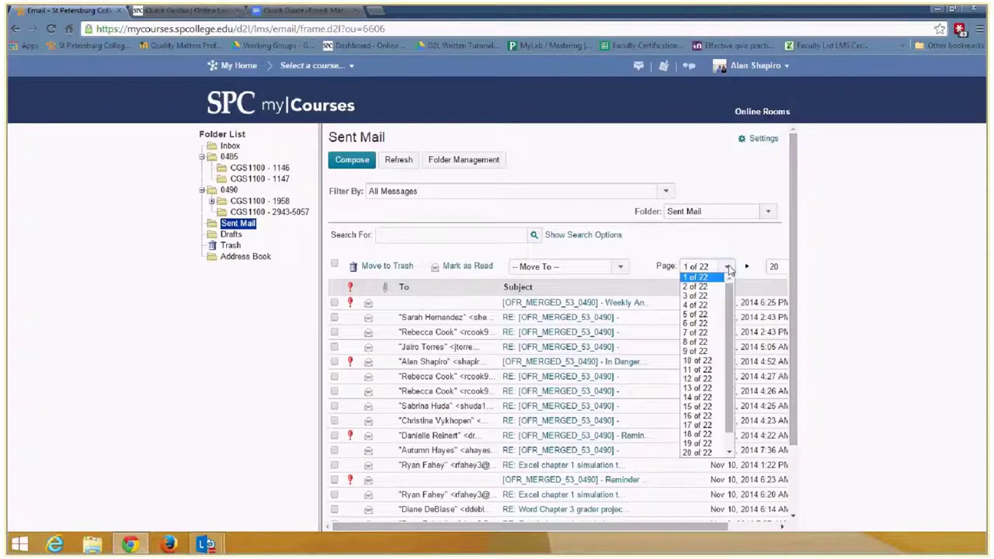
pyautogui.click(706, 456)
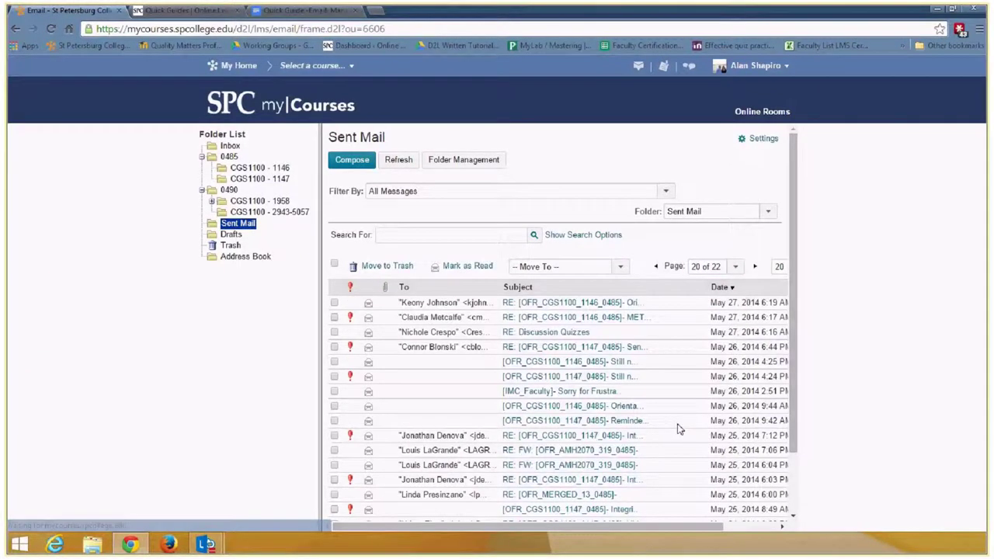
pyautogui.click(715, 266)
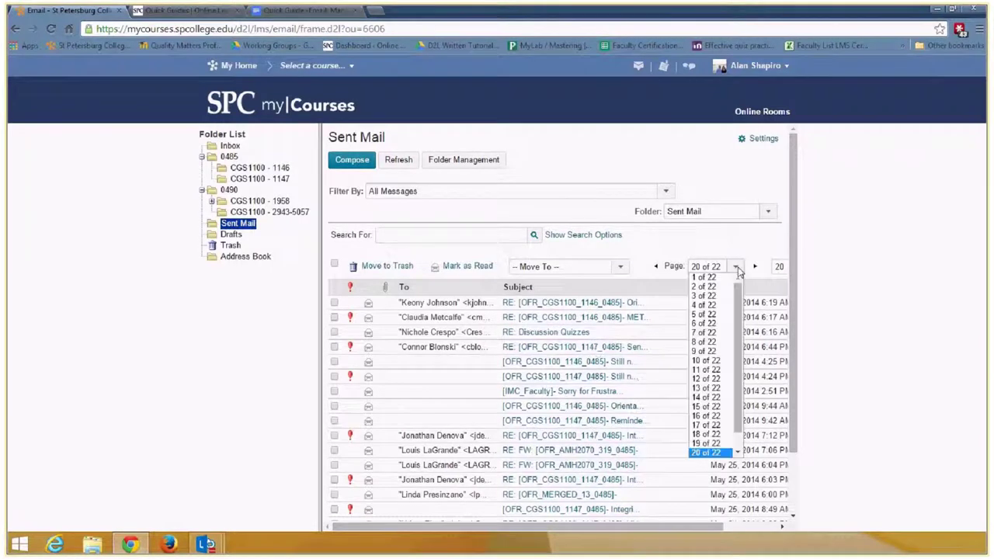
pyautogui.click(719, 268)
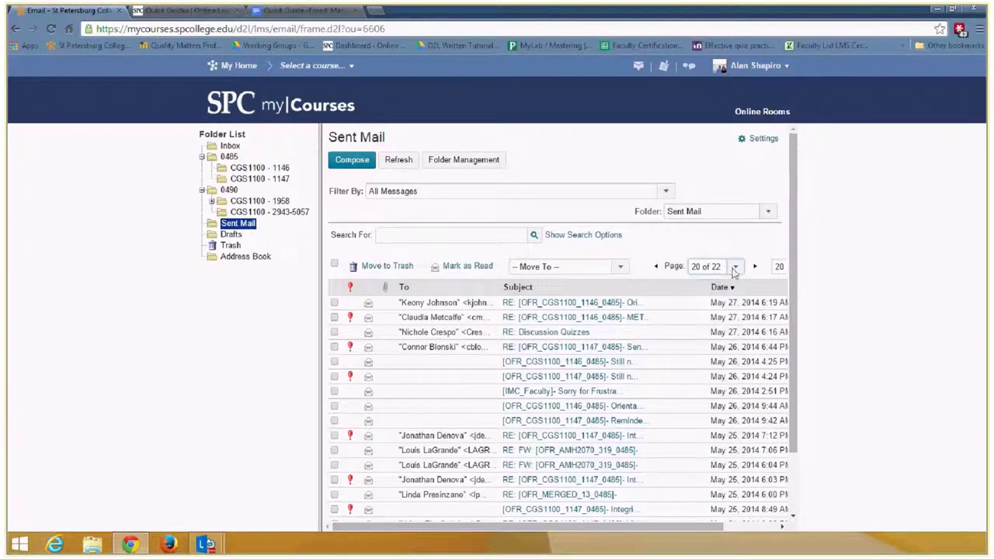
pyautogui.click(716, 268)
pyautogui.click(716, 278)
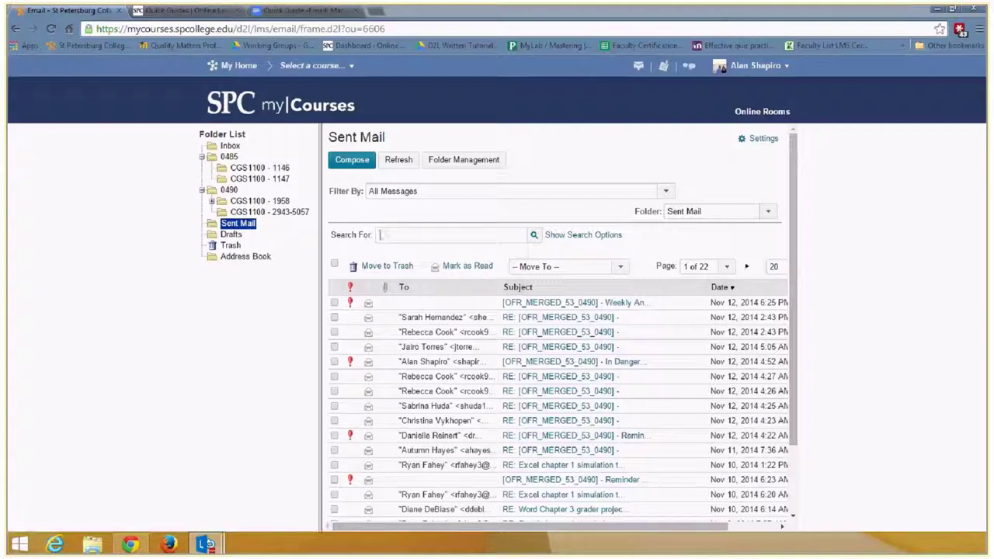
pyautogui.click(230, 146)
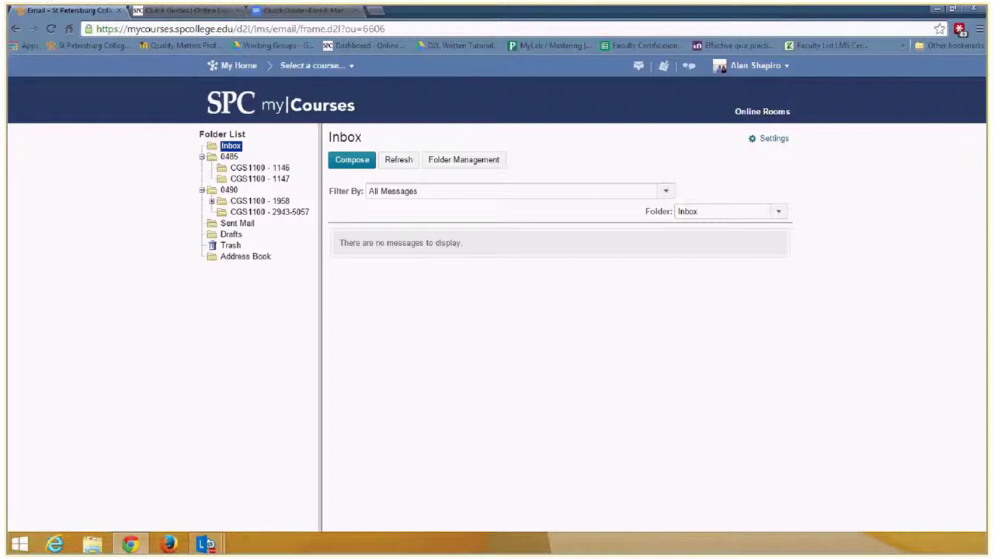
# - Open the CGS1100 Online 2943/5057 course homepage and go to its Email Inbox
pyautogui.click(292, 67)
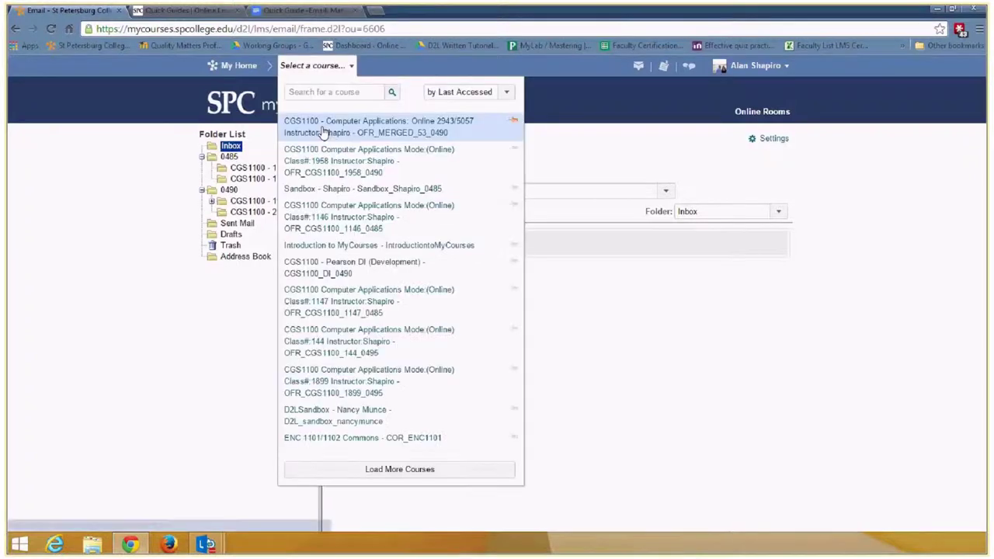
pyautogui.click(329, 136)
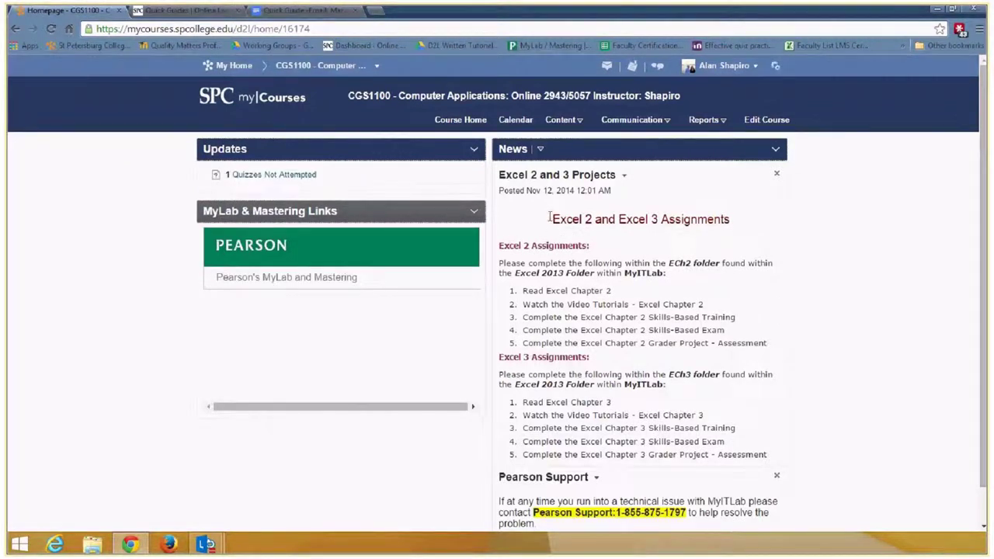
pyautogui.moveTo(550, 217); pyautogui.dragTo(769, 456)
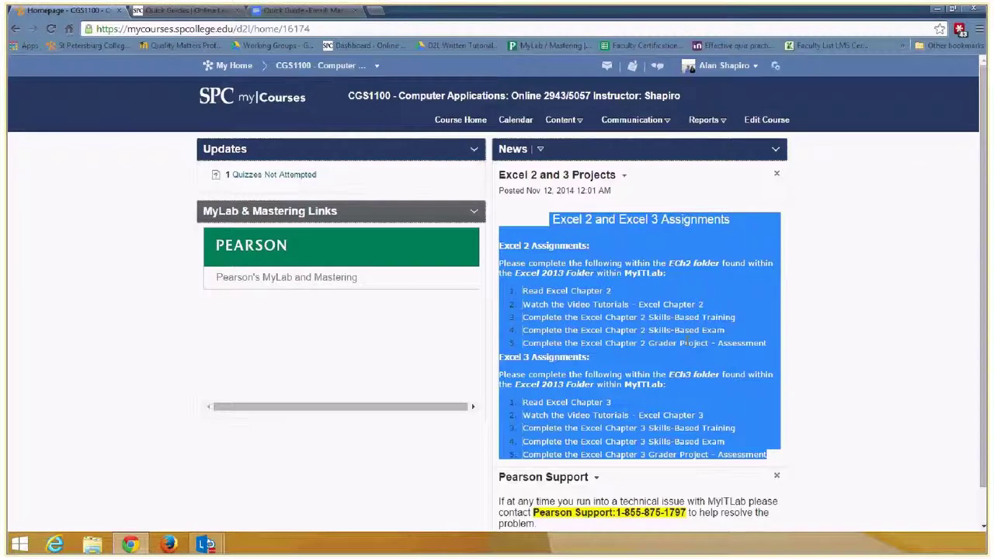
pyautogui.click(640, 197)
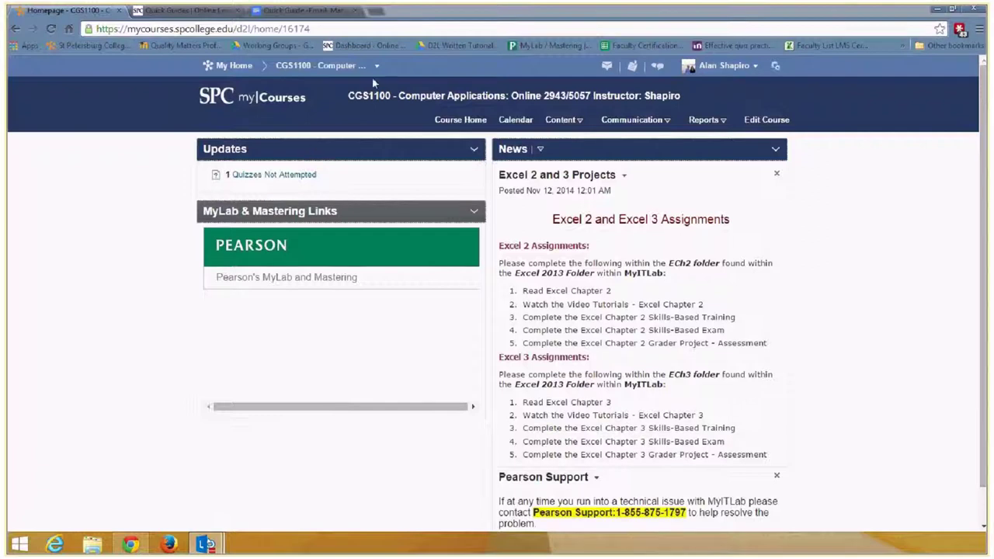
pyautogui.click(607, 65)
pyautogui.click(582, 83)
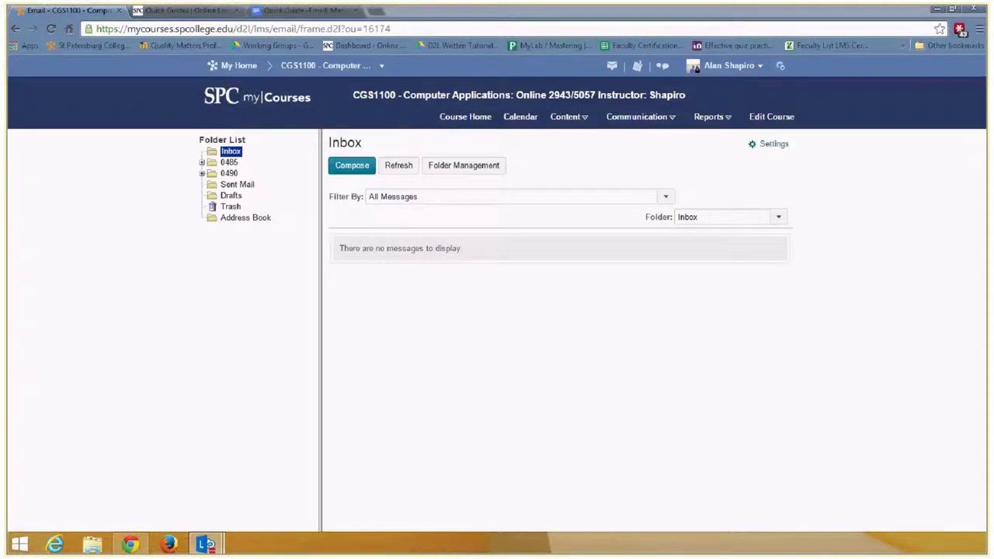
# - Check Sent Mail, then open the CGS1100 - 2943-5057 folder under 0490
pyautogui.click(238, 185)
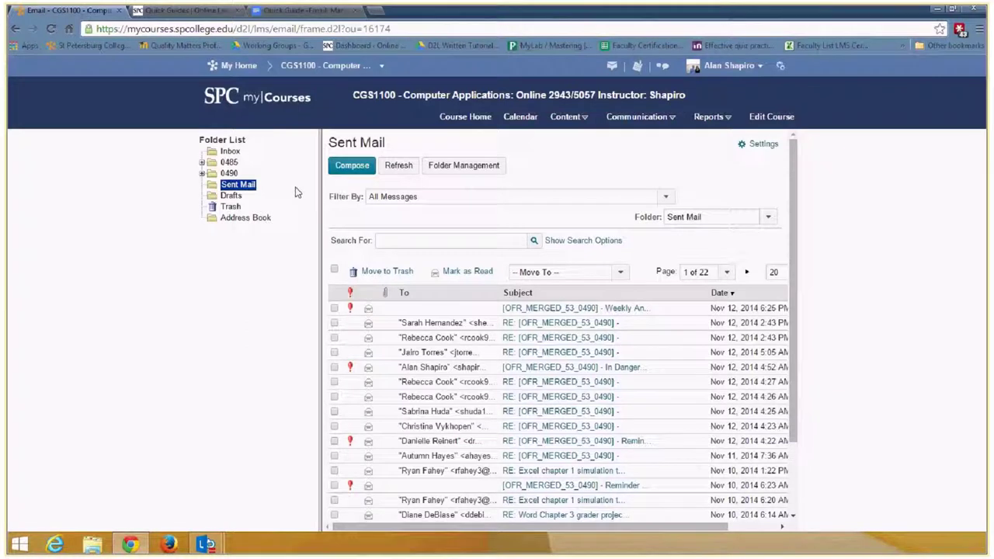
pyautogui.click(230, 173)
pyautogui.click(201, 173)
pyautogui.click(268, 195)
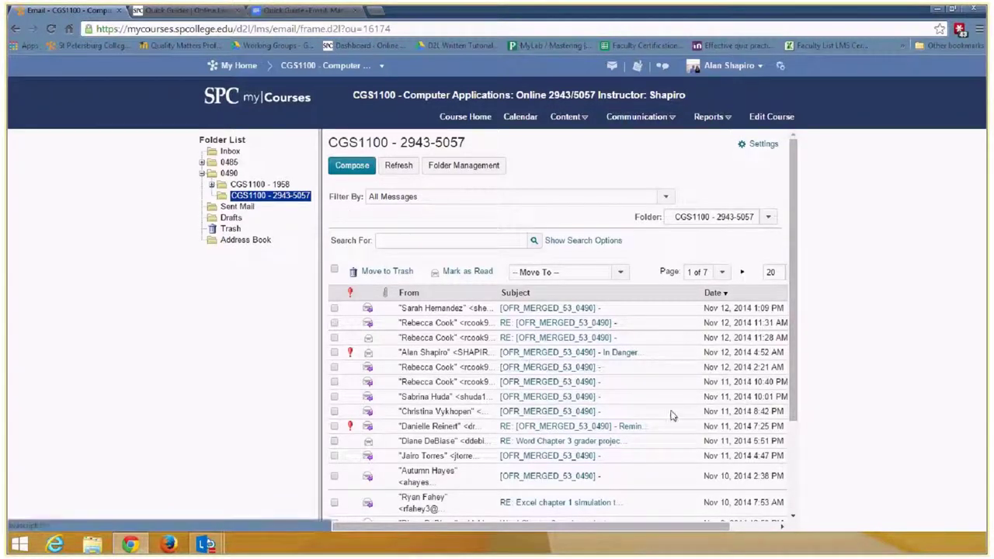
# - Preview and read the 11:28 AM student reply about column widths, then close it
pyautogui.click(512, 339)
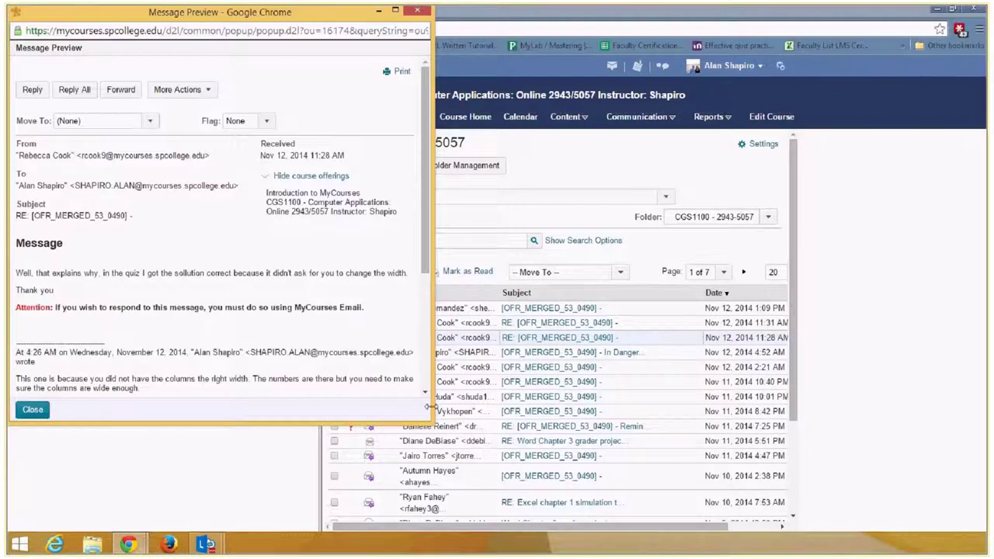
pyautogui.moveTo(431, 420); pyautogui.dragTo(487, 419)
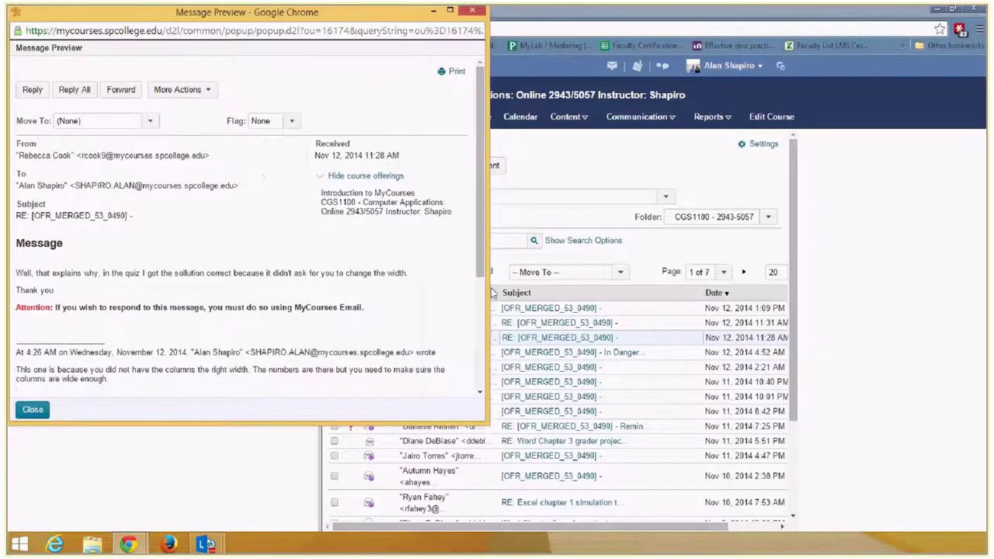
pyautogui.scroll(-3, 143, 352)
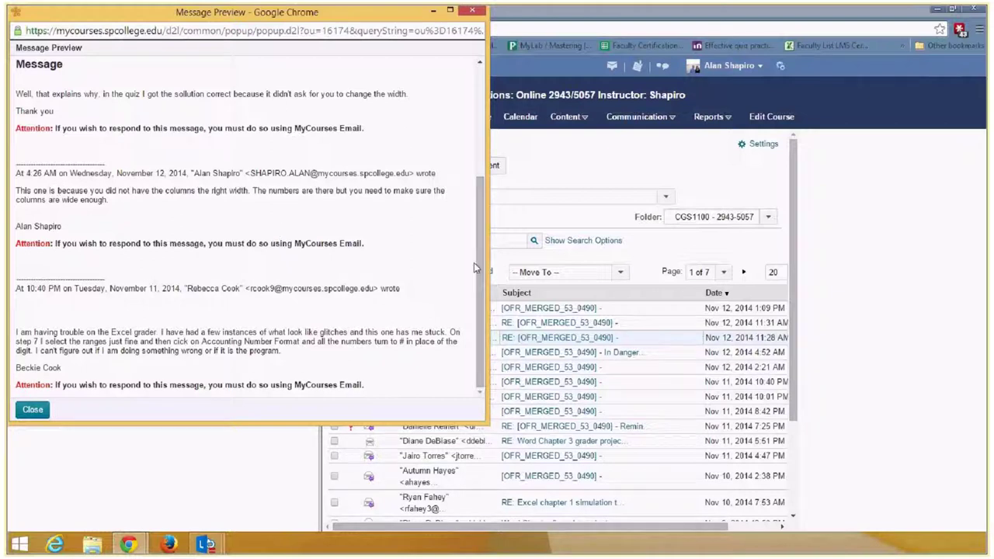
pyautogui.scroll(3, 194, 236)
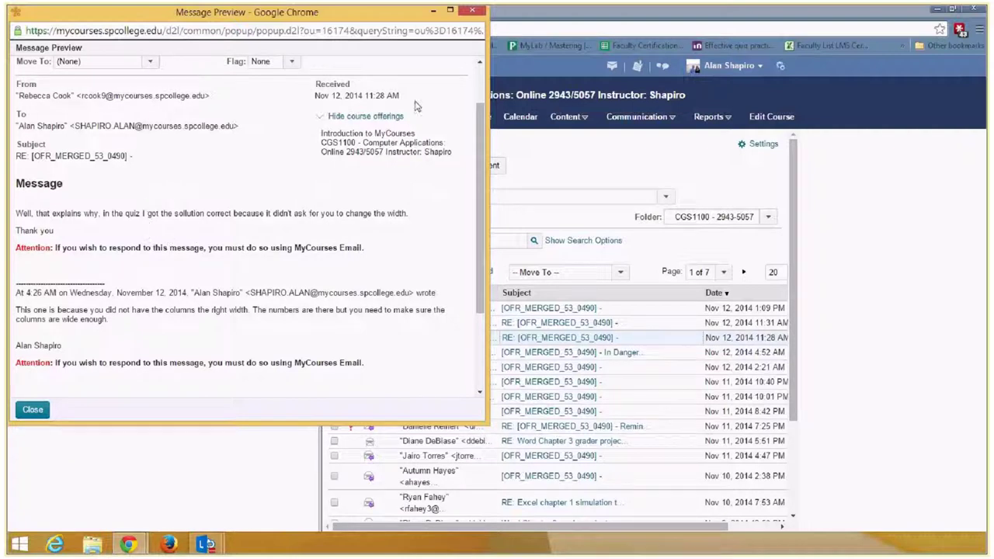
pyautogui.moveTo(390, 23); pyautogui.dragTo(408, 37)
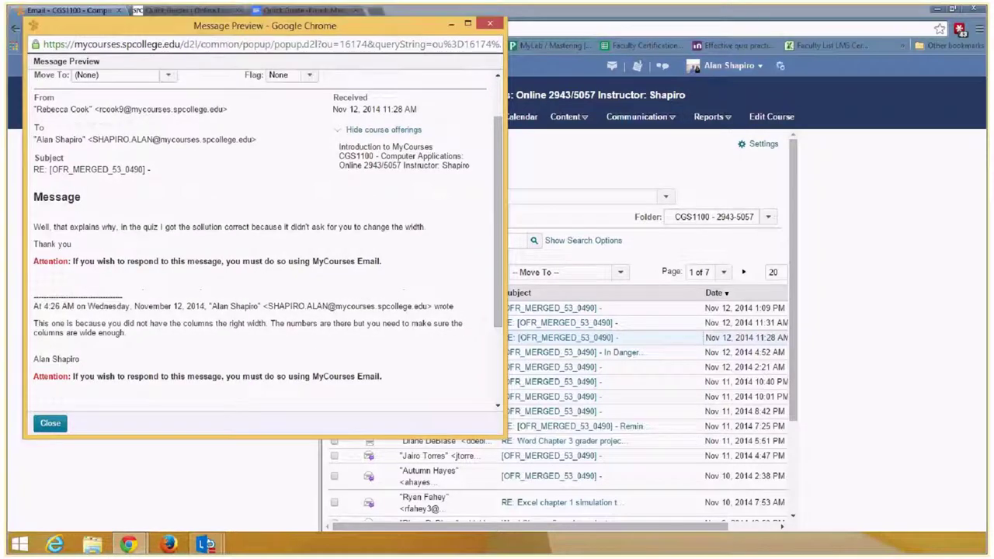
pyautogui.moveTo(500, 22); pyautogui.dragTo(510, 28)
pyautogui.click(509, 27)
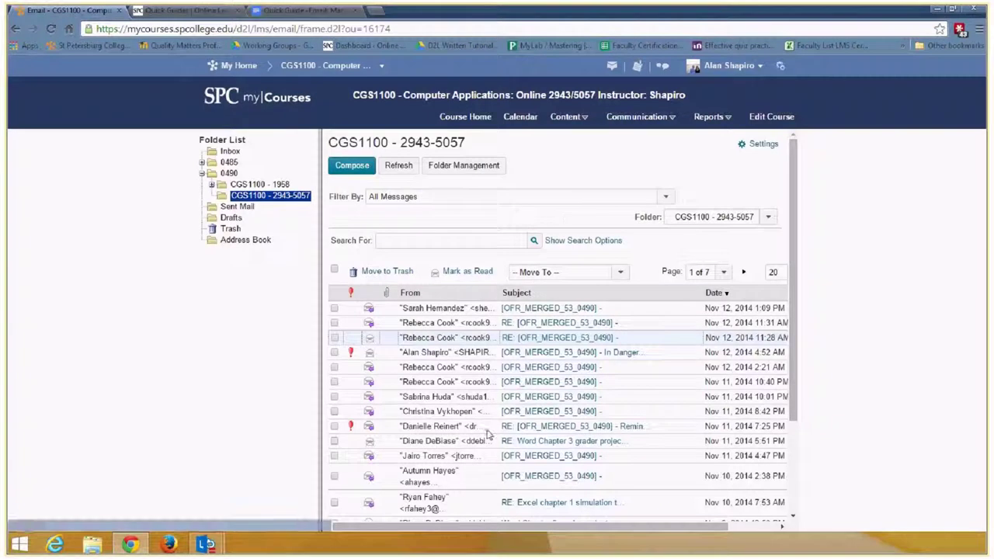
pyautogui.click(387, 240)
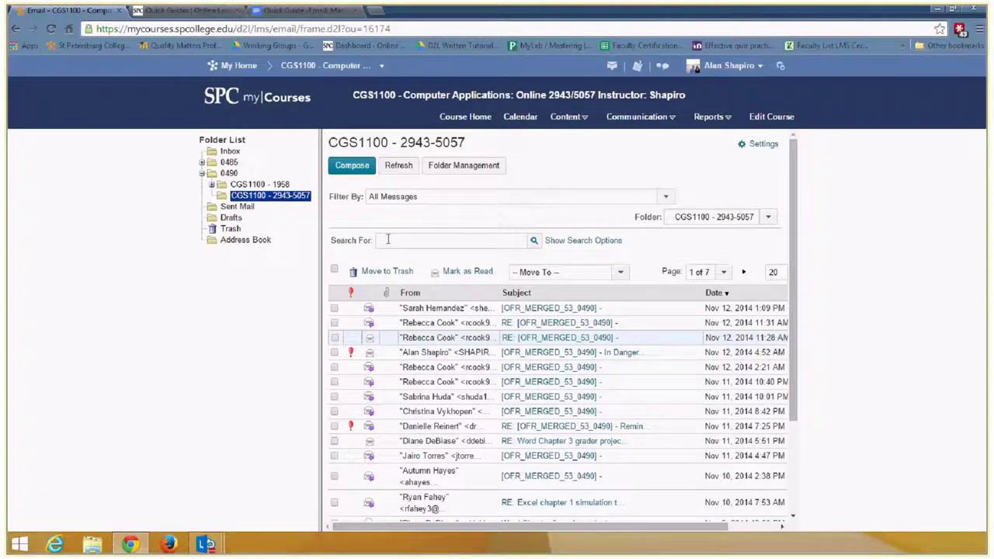
pyautogui.click(591, 244)
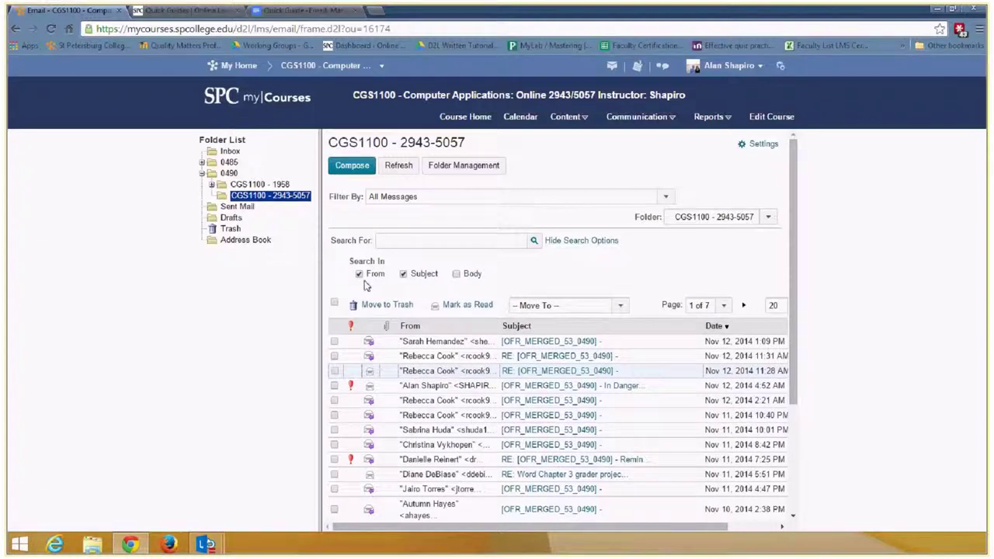
pyautogui.click(456, 275)
pyautogui.click(456, 275)
pyautogui.click(584, 242)
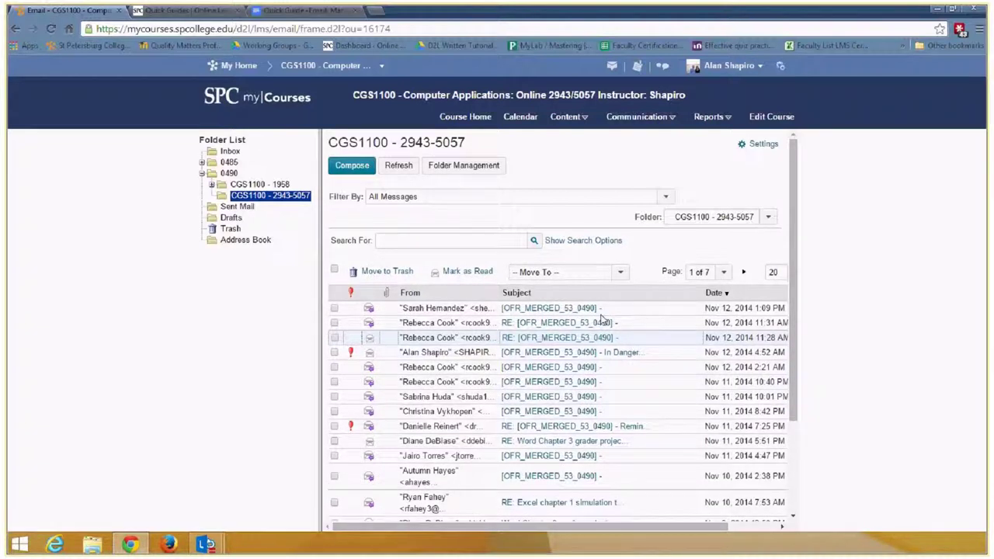